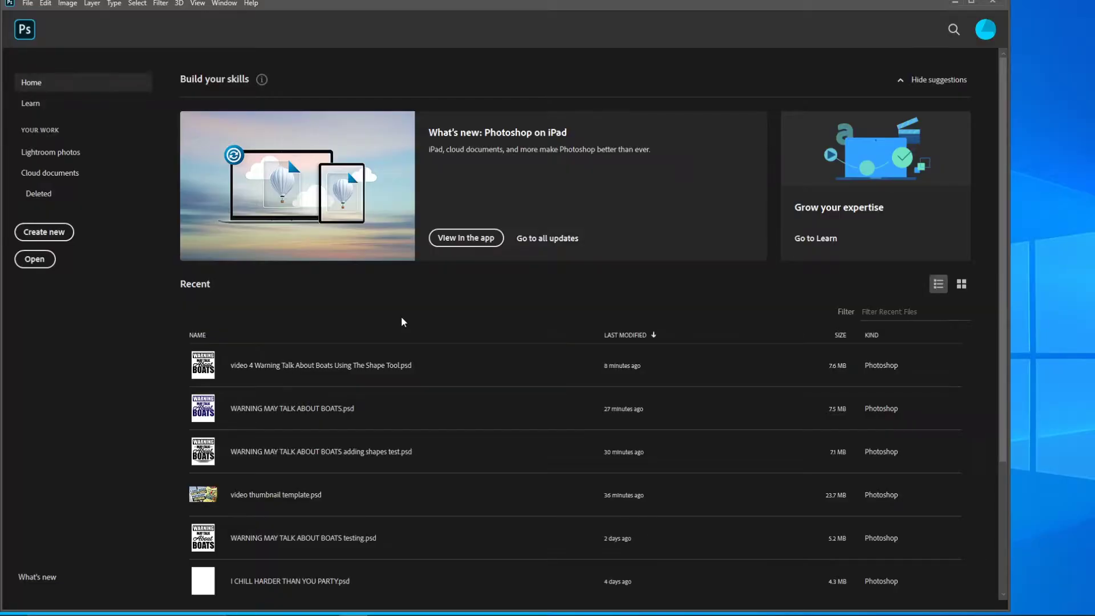
# Step: Open the Warning Talk About Boats design, duplicate Group 1, hide the original, and add an empty Layer 1
pyautogui.click(333, 368)
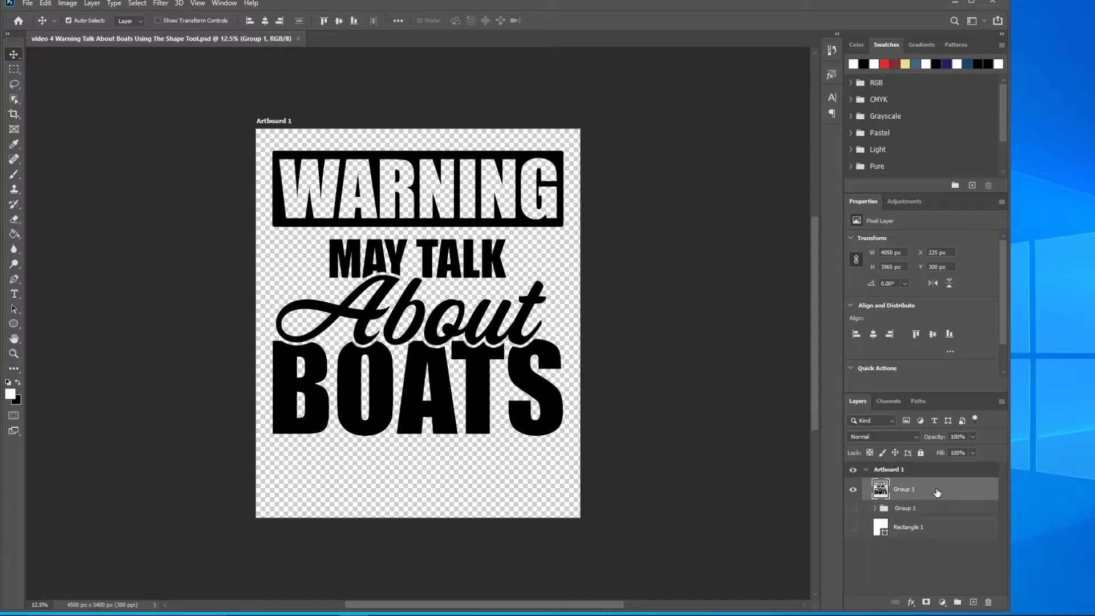
pyautogui.moveTo(948, 491); pyautogui.dragTo(932, 496)
pyautogui.hotkey('ctrl', 'j')
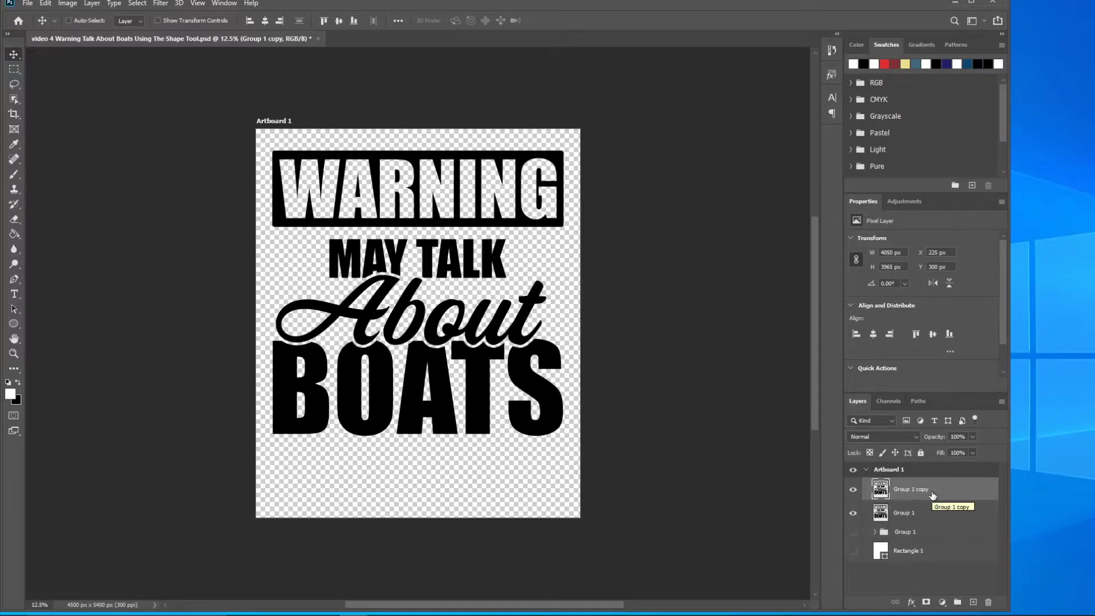
pyautogui.click(854, 514)
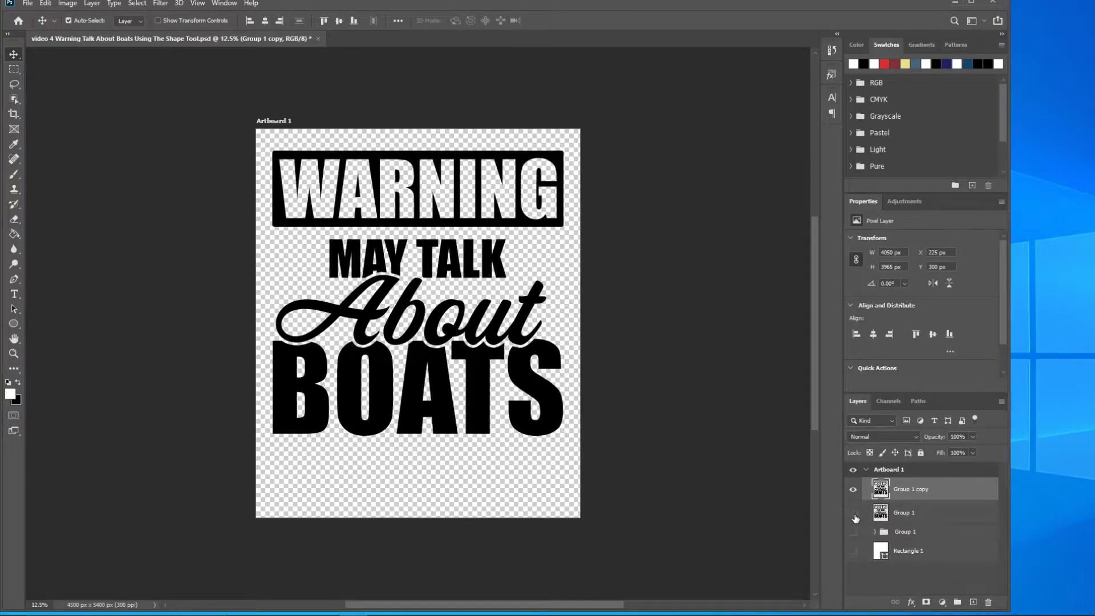
pyautogui.click(947, 513)
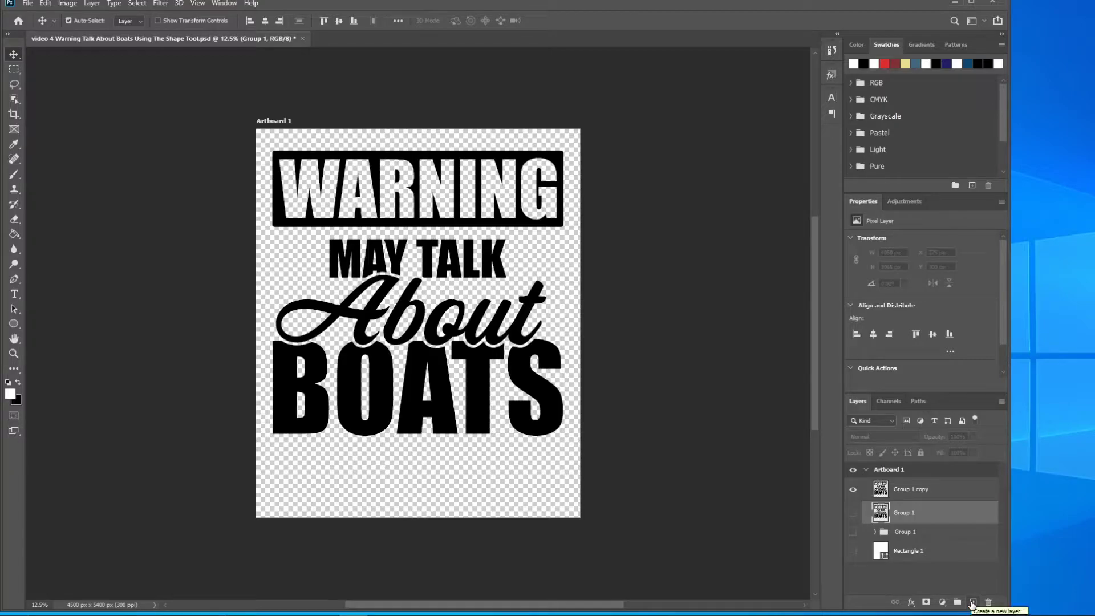
pyautogui.click(972, 603)
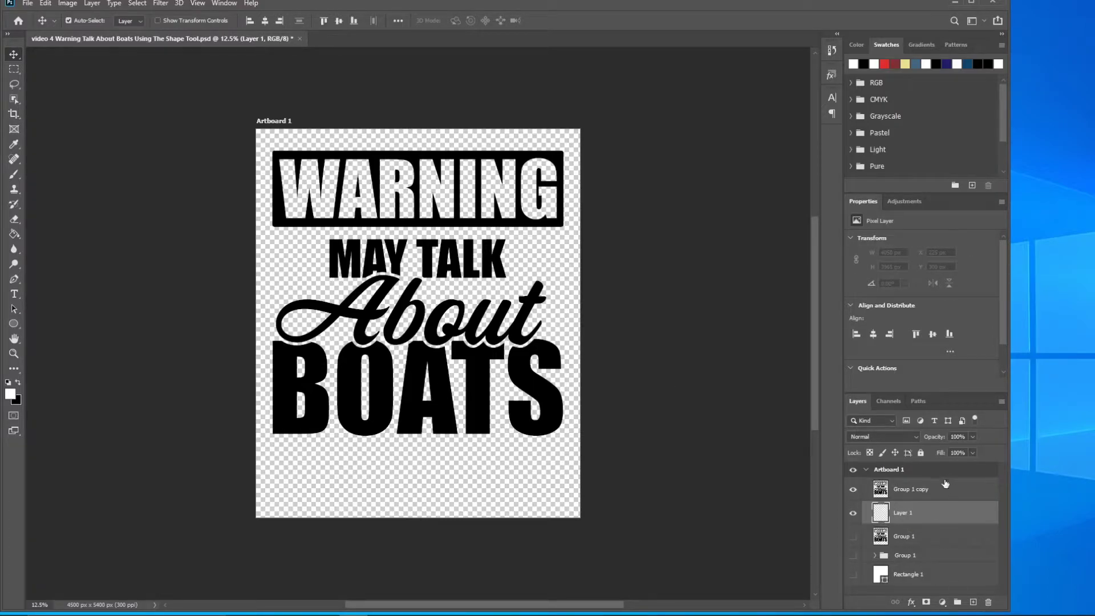
# Step: Select the new Layer 1 and switch to the Ellipse Tool
pyautogui.click(924, 492)
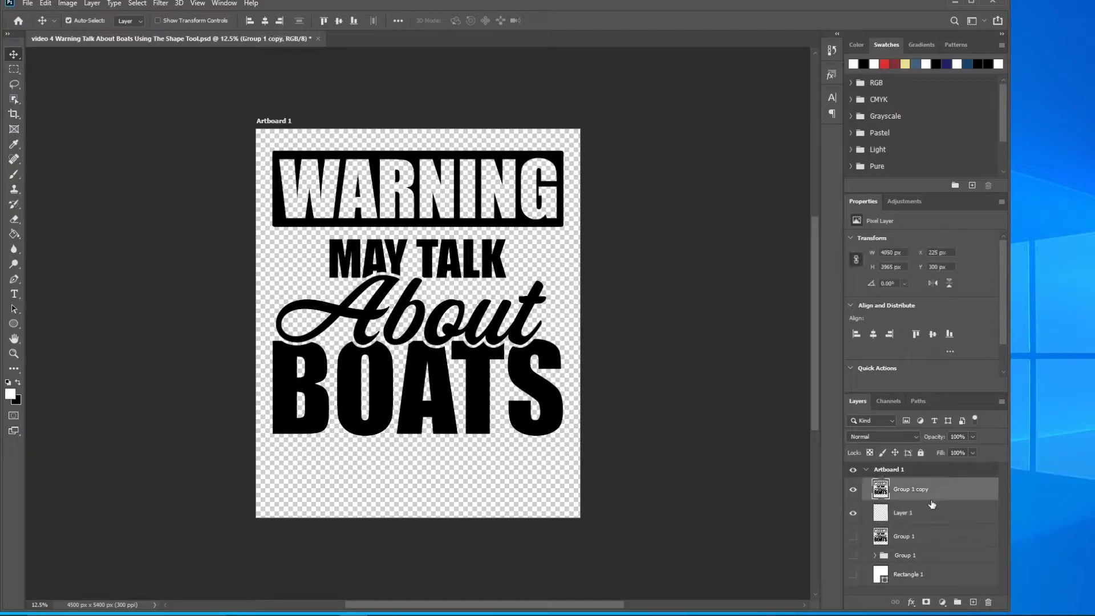
pyautogui.click(930, 512)
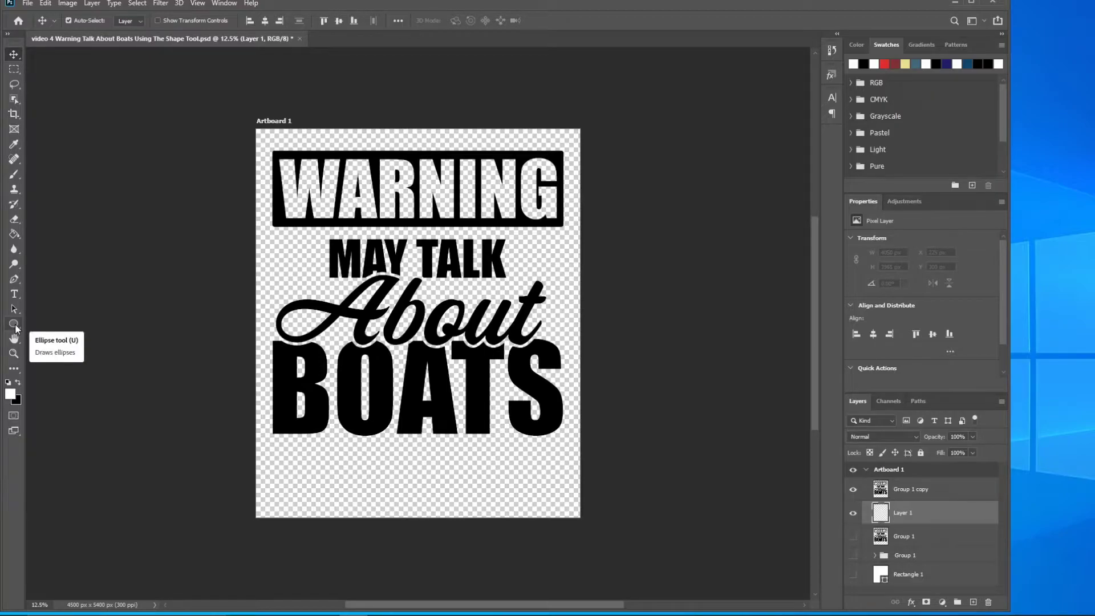
pyautogui.click(15, 325)
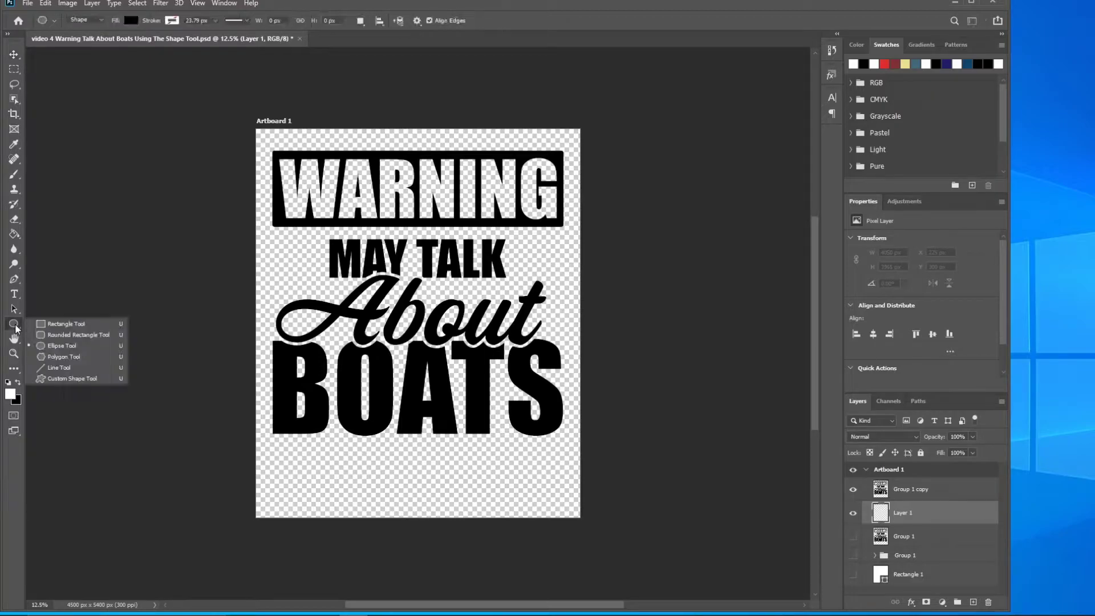
pyautogui.click(77, 348)
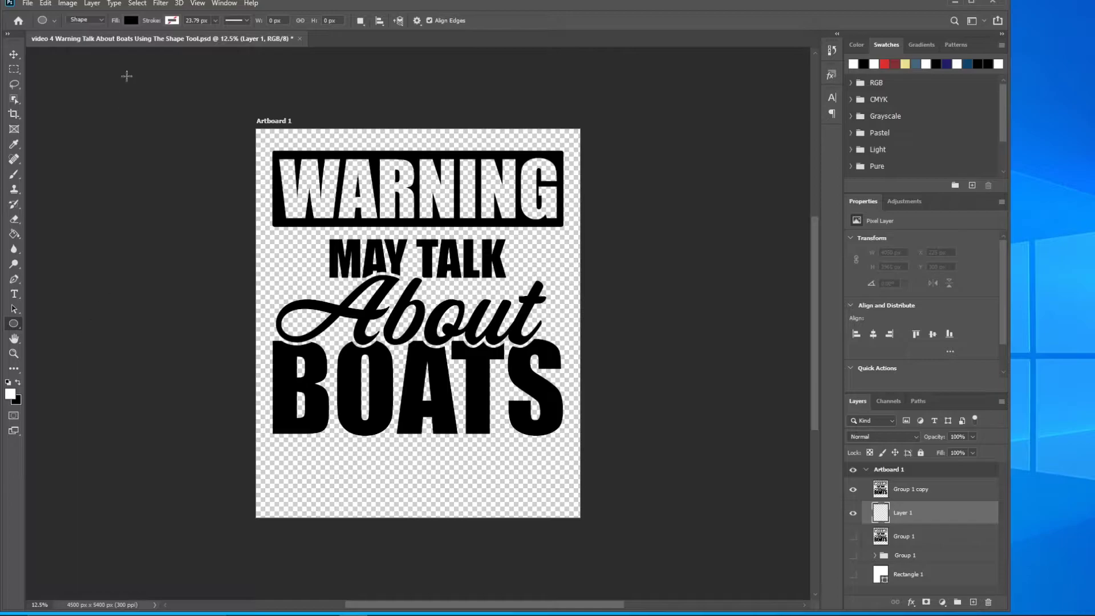
# Step: Check the black fill swatch and show the white Rectangle 1 background
pyautogui.click(131, 20)
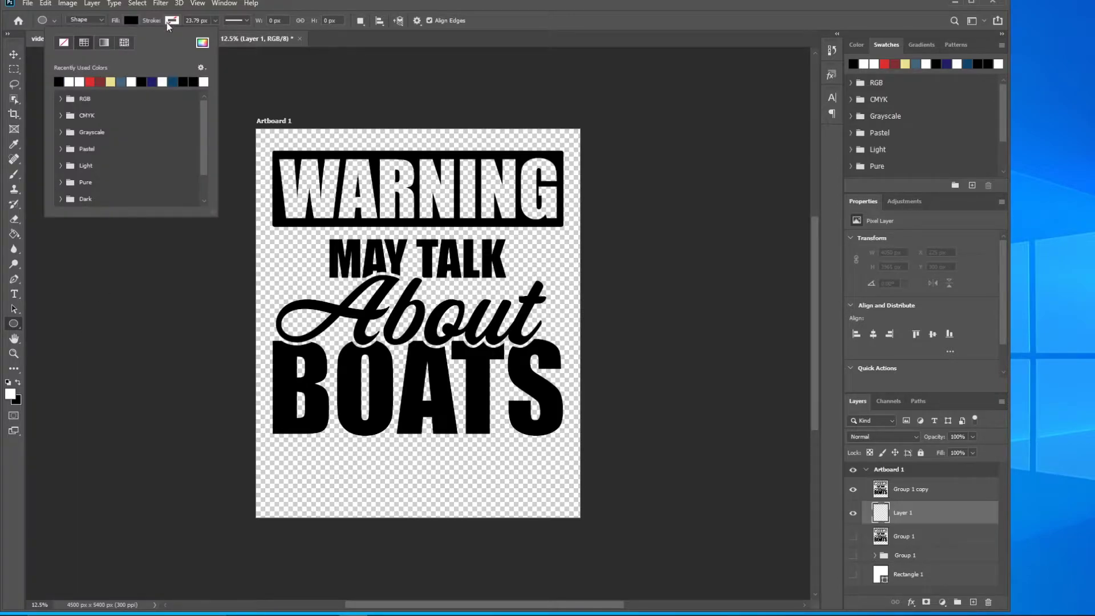
pyautogui.click(354, 15)
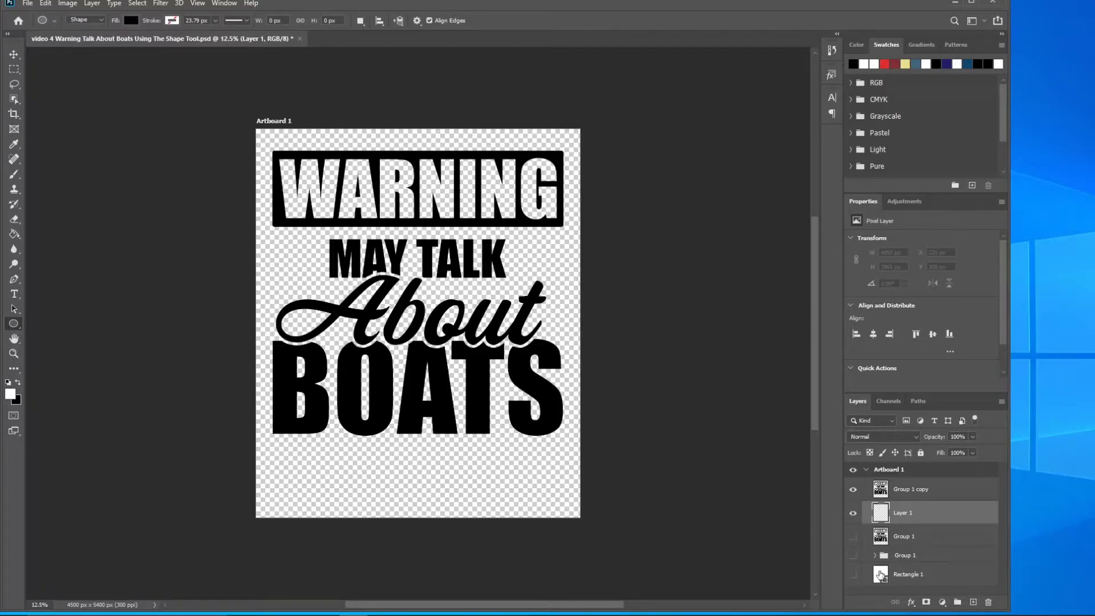
pyautogui.click(853, 575)
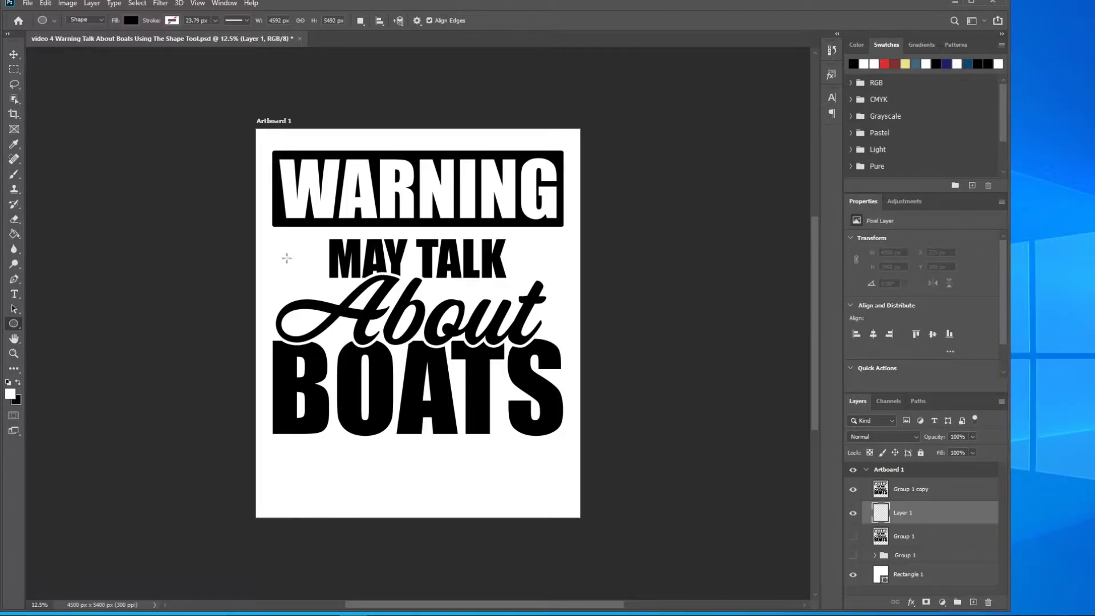
# Step: Draw a thin black ellipse, 3654 by 52 px, striking through MAY TALK
pyautogui.moveTo(288, 257); pyautogui.dragTo(549, 261)
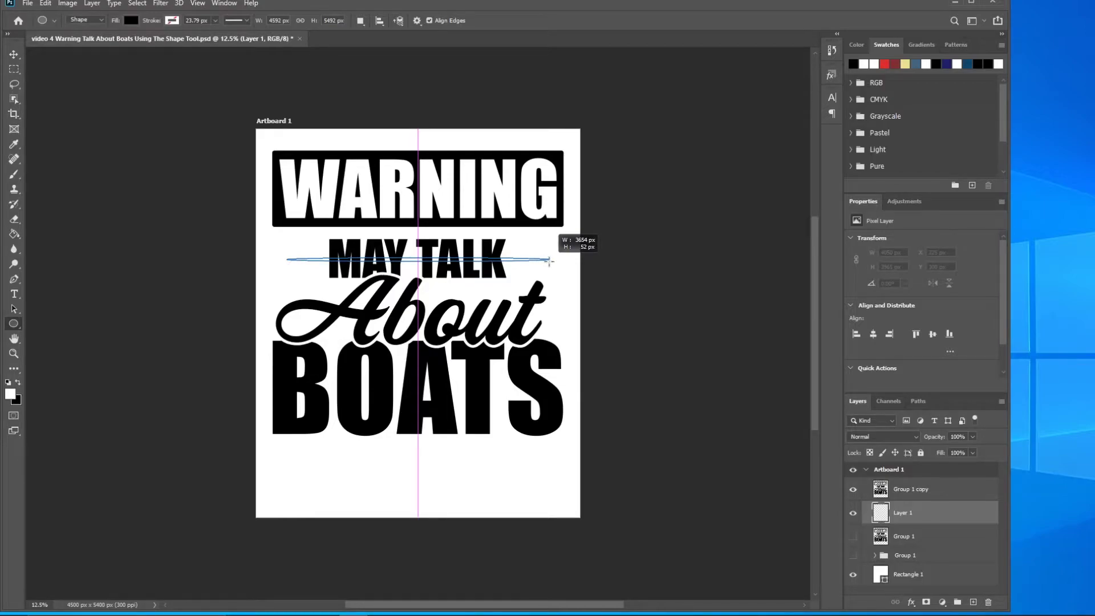
pyautogui.moveTo(549, 261); pyautogui.dragTo(549, 261)
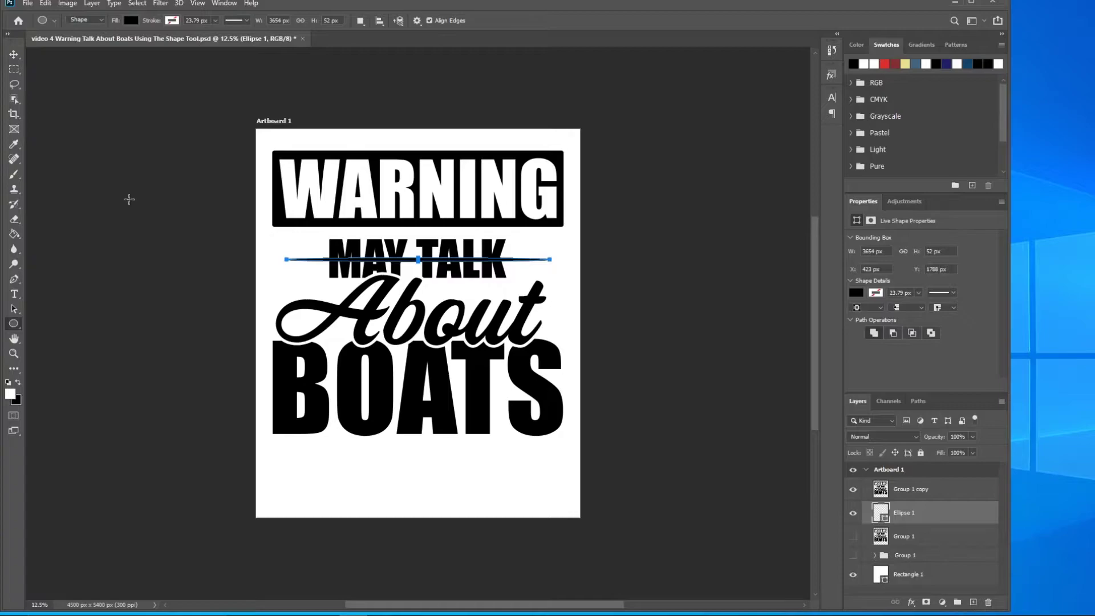
pyautogui.click(14, 54)
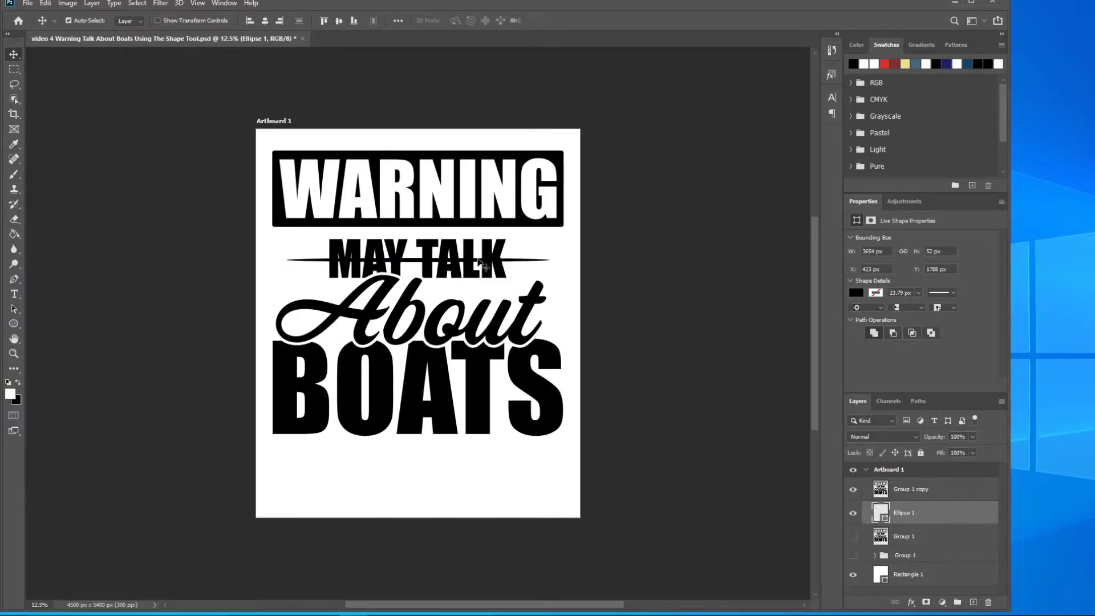
# Step: Turn on Show Transform Controls and select the Ellipse 1 line over MAY TALK
pyautogui.click(158, 21)
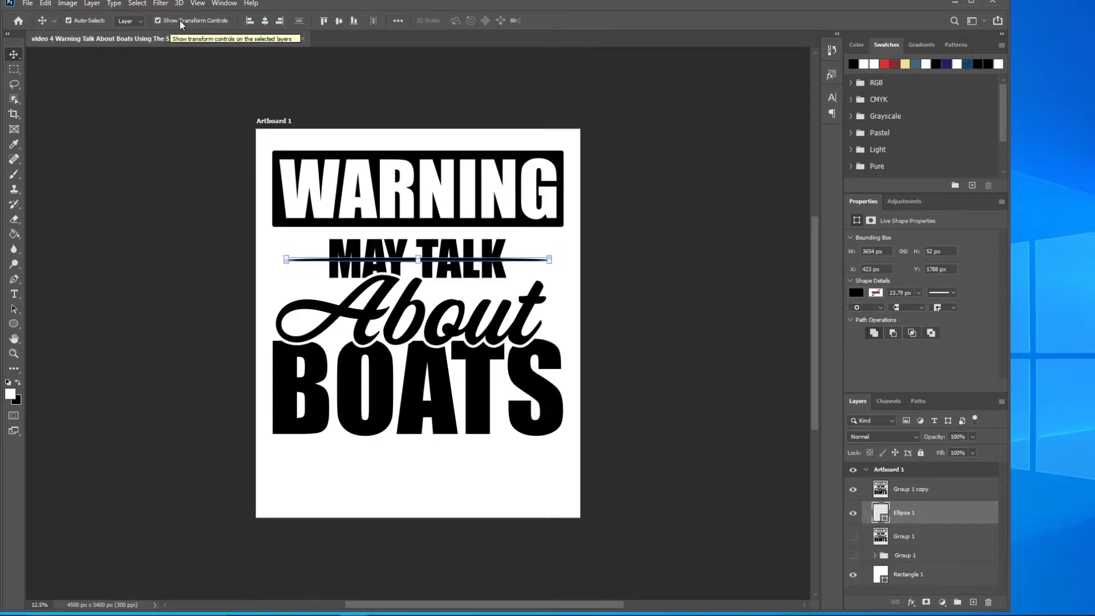
pyautogui.click(621, 302)
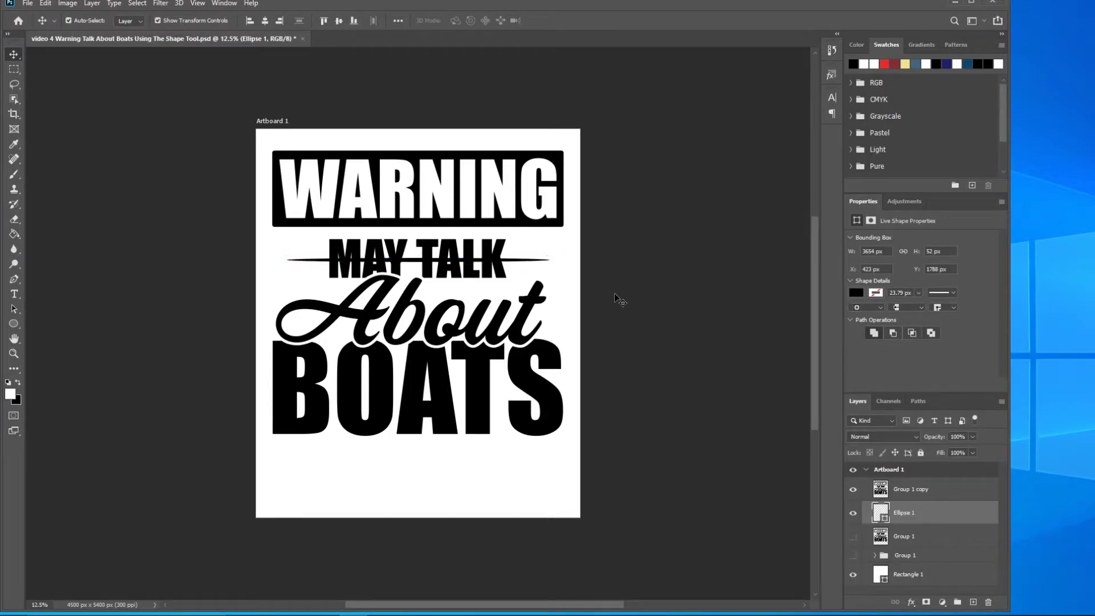
pyautogui.click(414, 264)
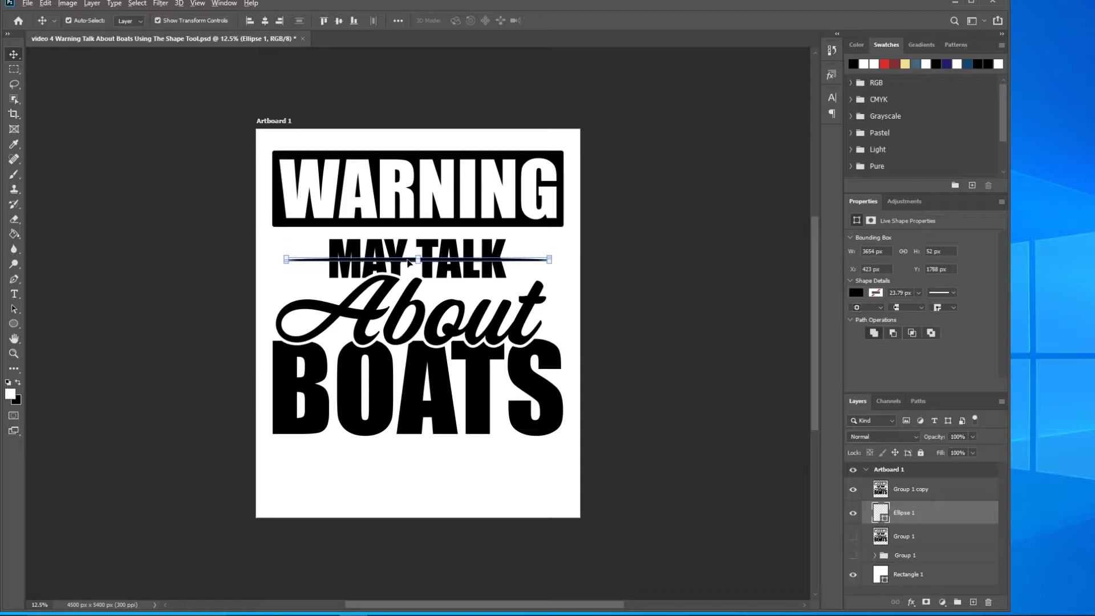
# Step: Alt-drag three stacked copies of the line beneath BOATS, the lowest at Y 4714 px
pyautogui.moveTo(408, 261); pyautogui.dragTo(411, 449)
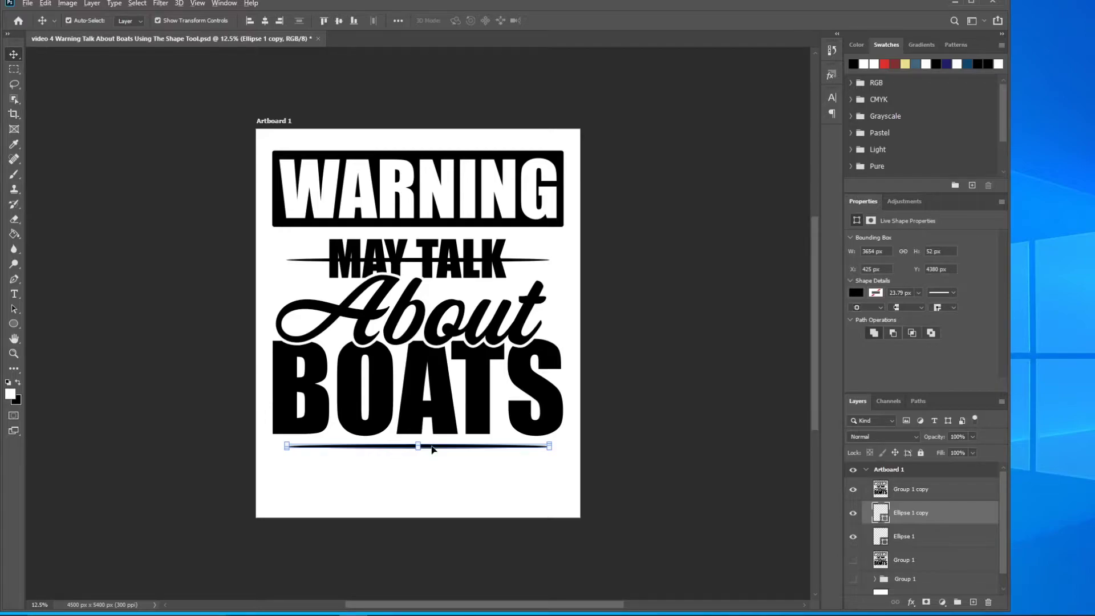
pyautogui.moveTo(431, 449); pyautogui.dragTo(434, 460)
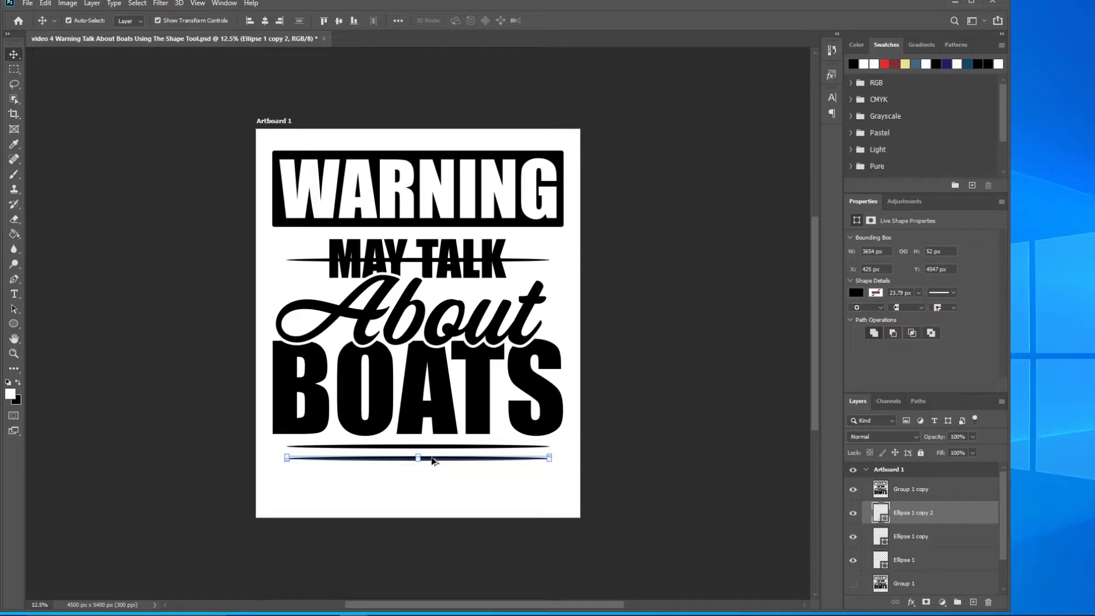
pyautogui.moveTo(434, 461); pyautogui.dragTo(432, 465)
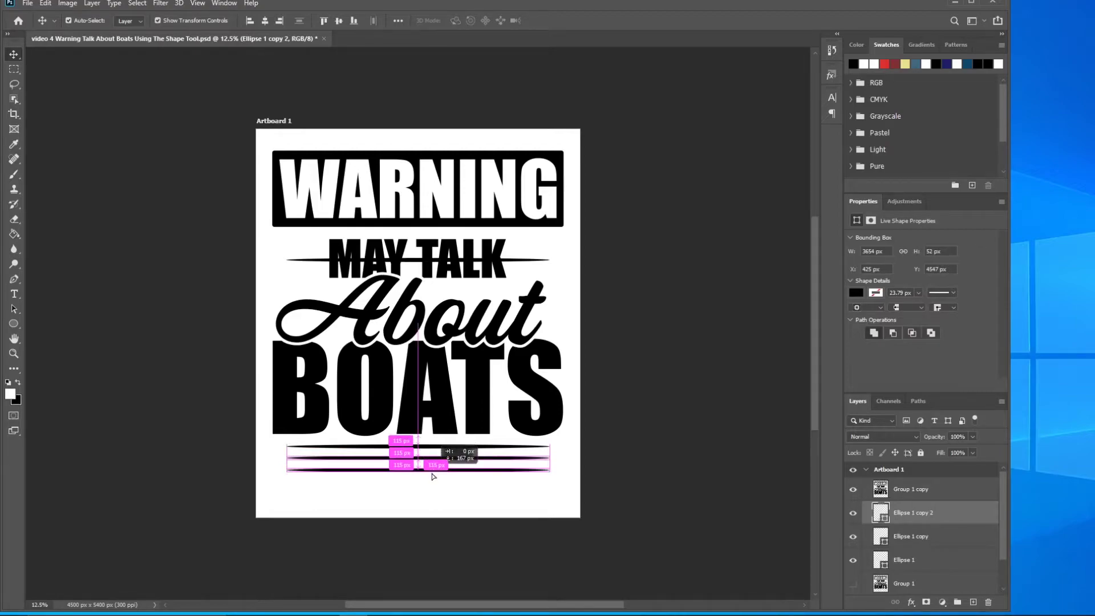
pyautogui.moveTo(432, 476); pyautogui.dragTo(433, 477)
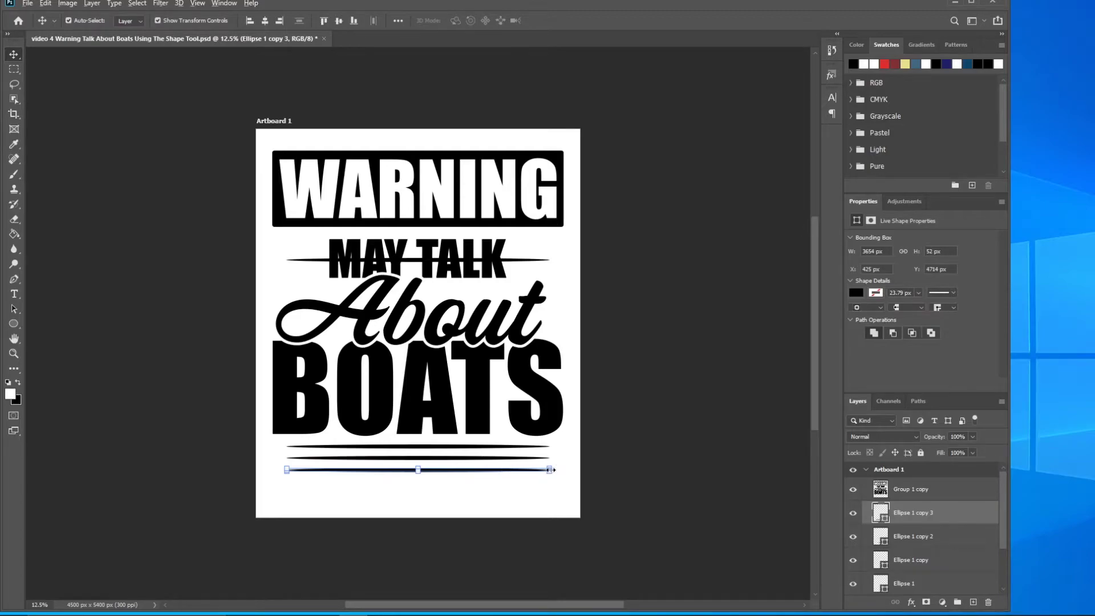
# Step: Narrow the bottom and middle lines under BOATS, the middle one to 2822.73 px wide
pyautogui.moveTo(551, 470); pyautogui.dragTo(488, 472)
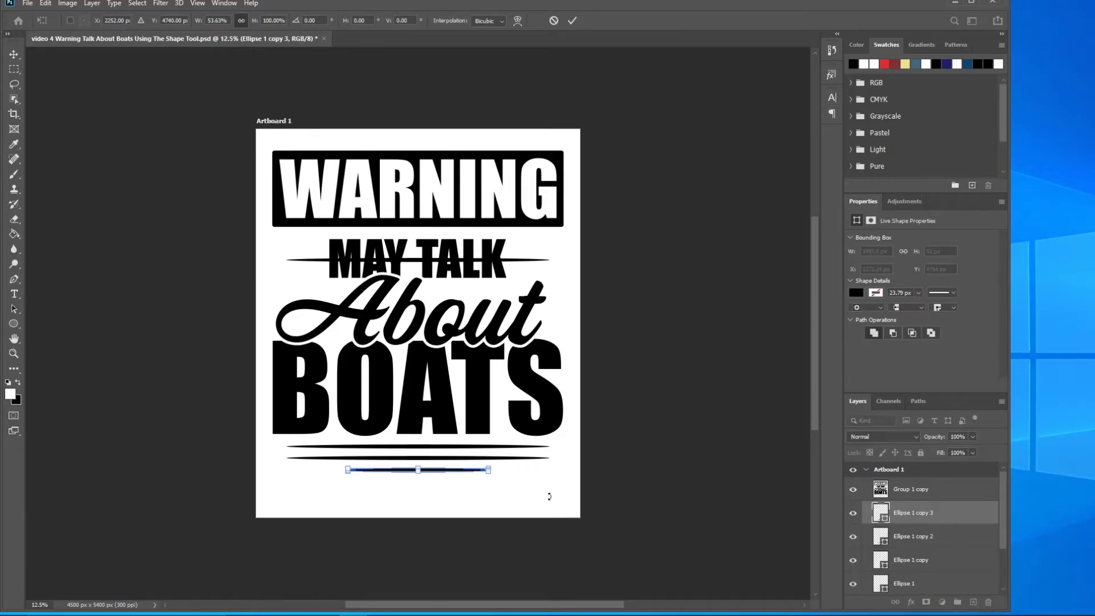
pyautogui.press('Return')
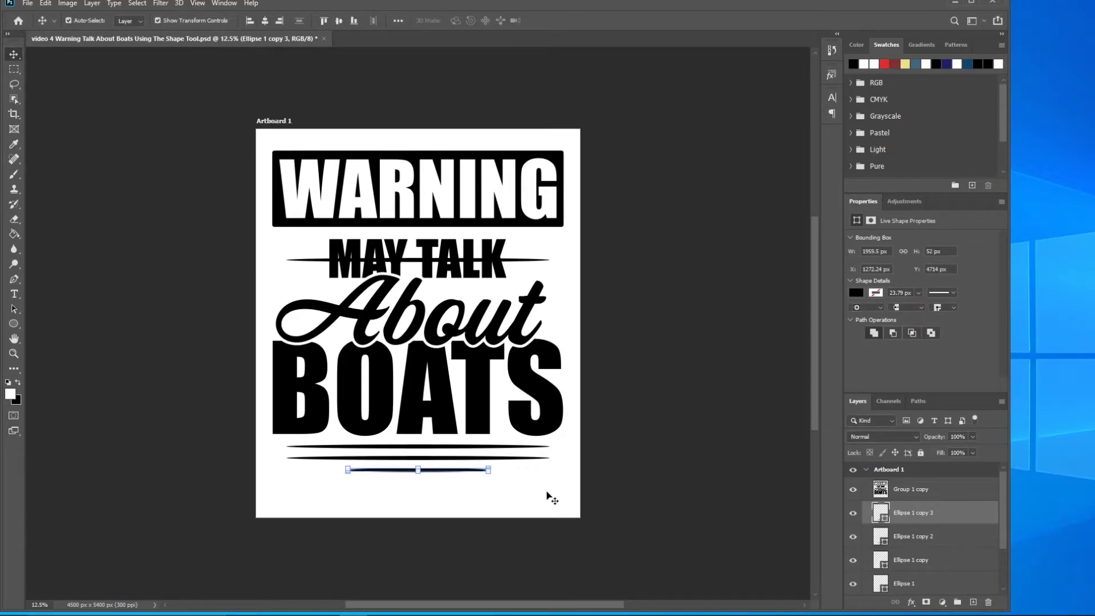
pyautogui.click(515, 458)
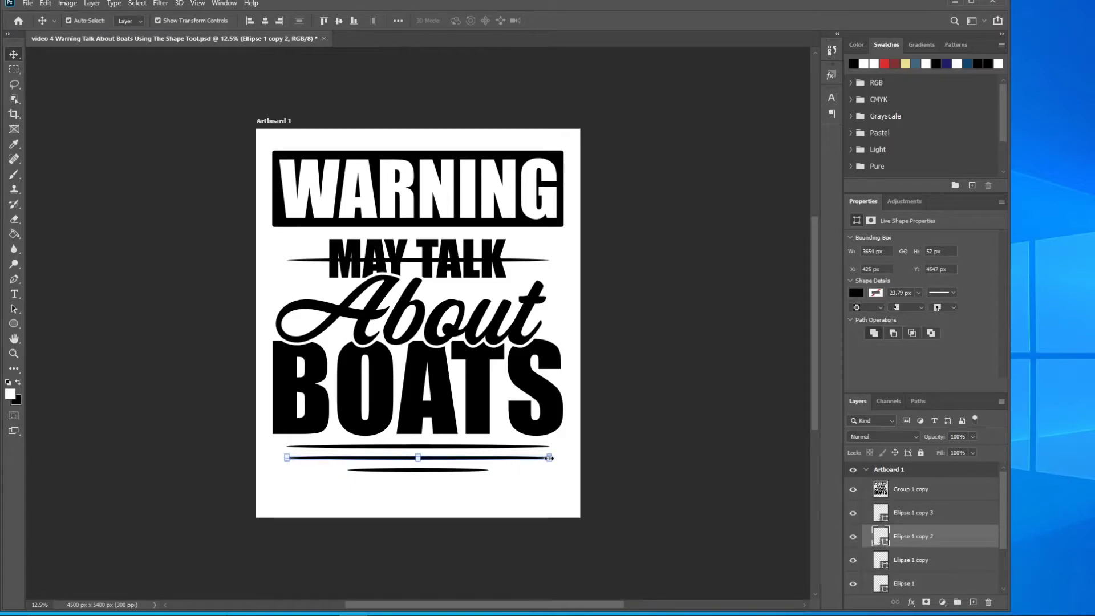
pyautogui.moveTo(549, 458); pyautogui.dragTo(519, 458)
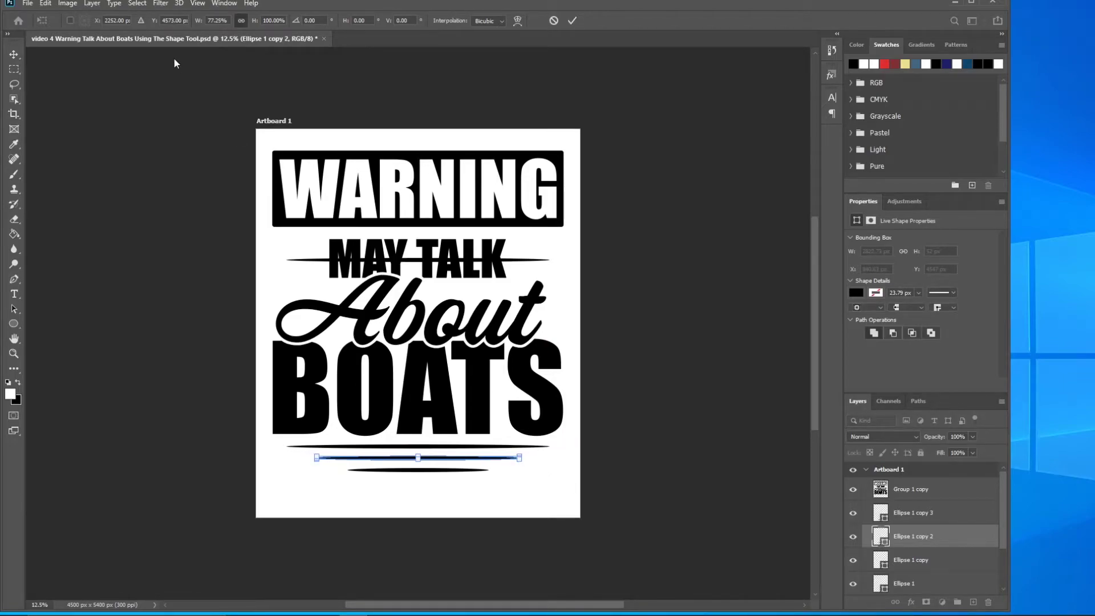
pyautogui.click(14, 54)
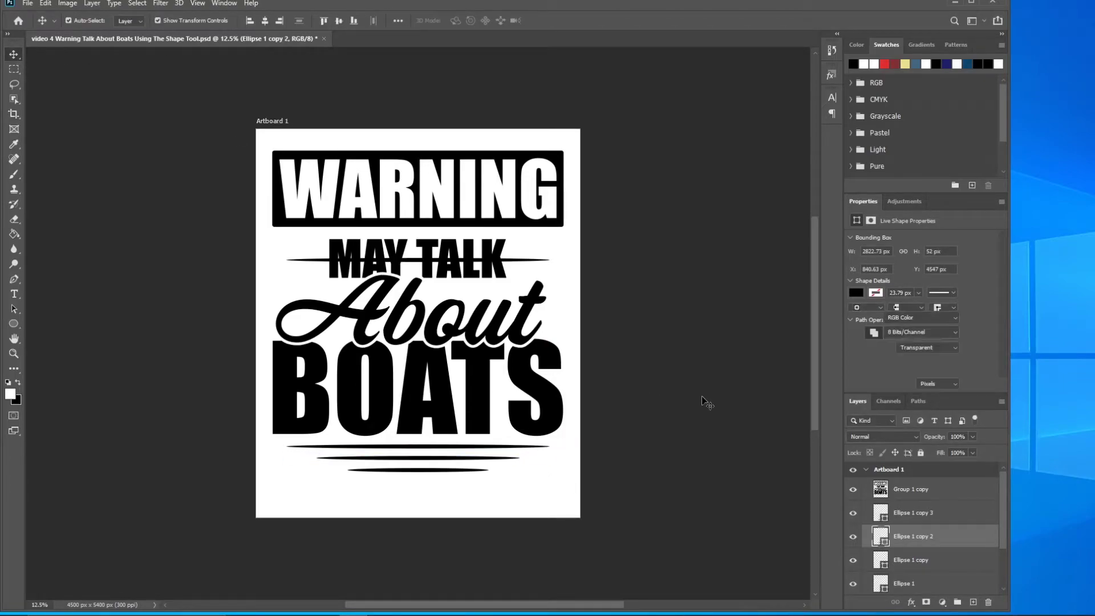
pyautogui.click(714, 537)
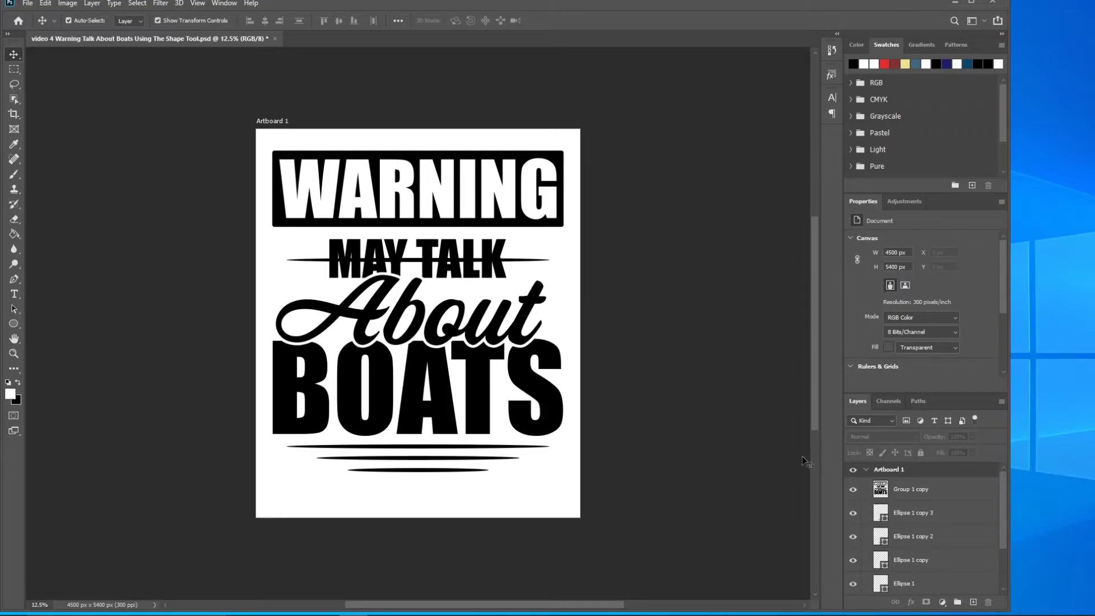
# Step: Select the four Ellipse line layers and group them into Group 2
pyautogui.moveTo(1004, 508); pyautogui.dragTo(1005, 527)
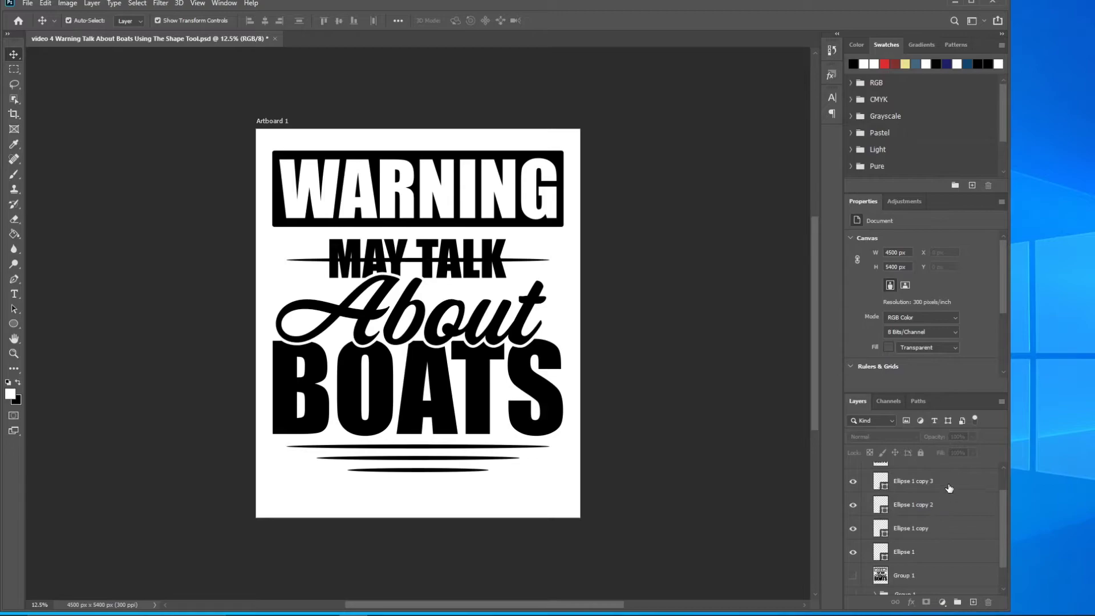
pyautogui.click(935, 486)
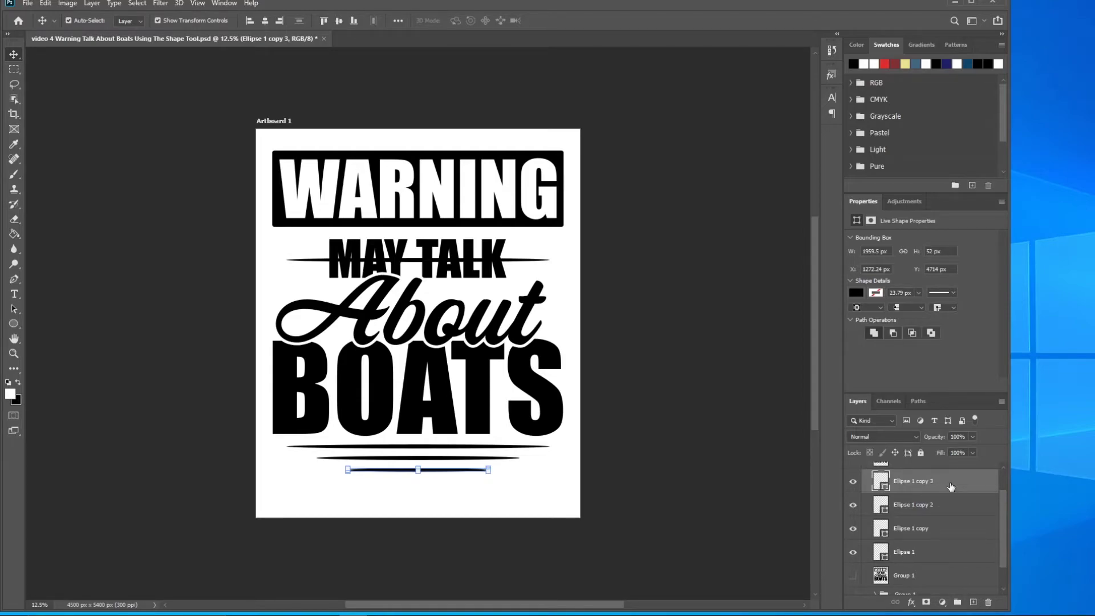
pyautogui.keyDown('shift'); pyautogui.click(942, 558); pyautogui.keyUp('shift')
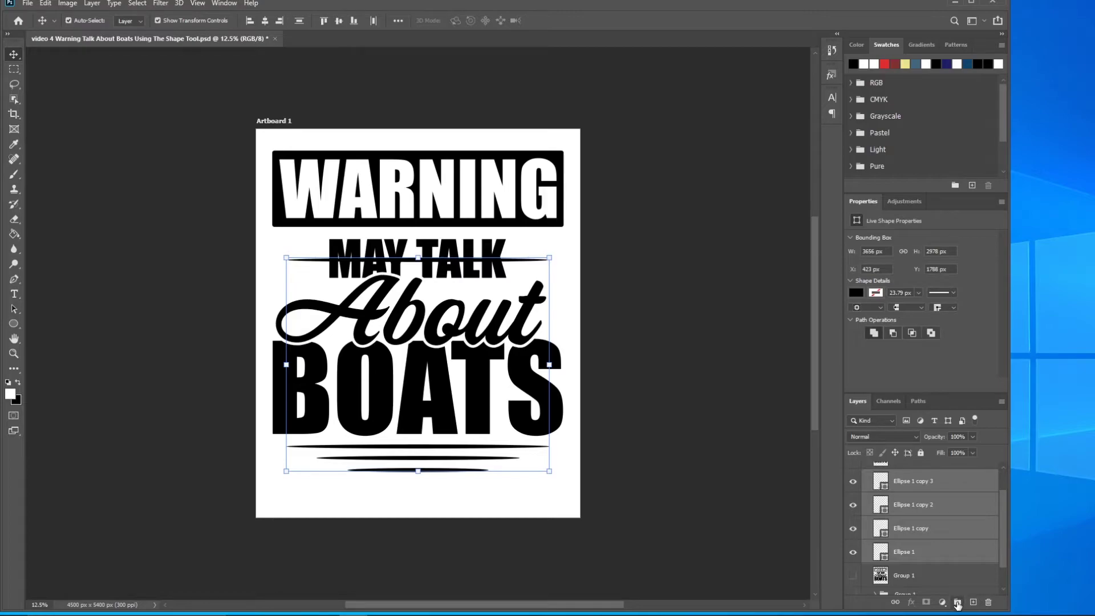
pyautogui.click(958, 603)
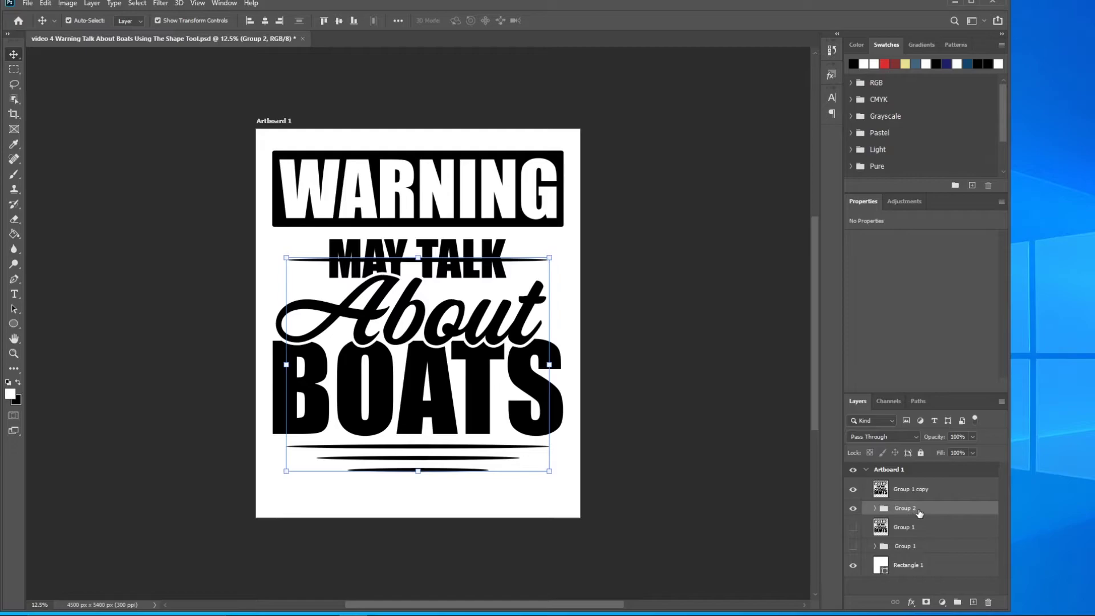
# Step: Merge Group 2 into a single 3656 by 2978 px lines layer
pyautogui.rightClick(919, 513)
pyautogui.click(949, 418)
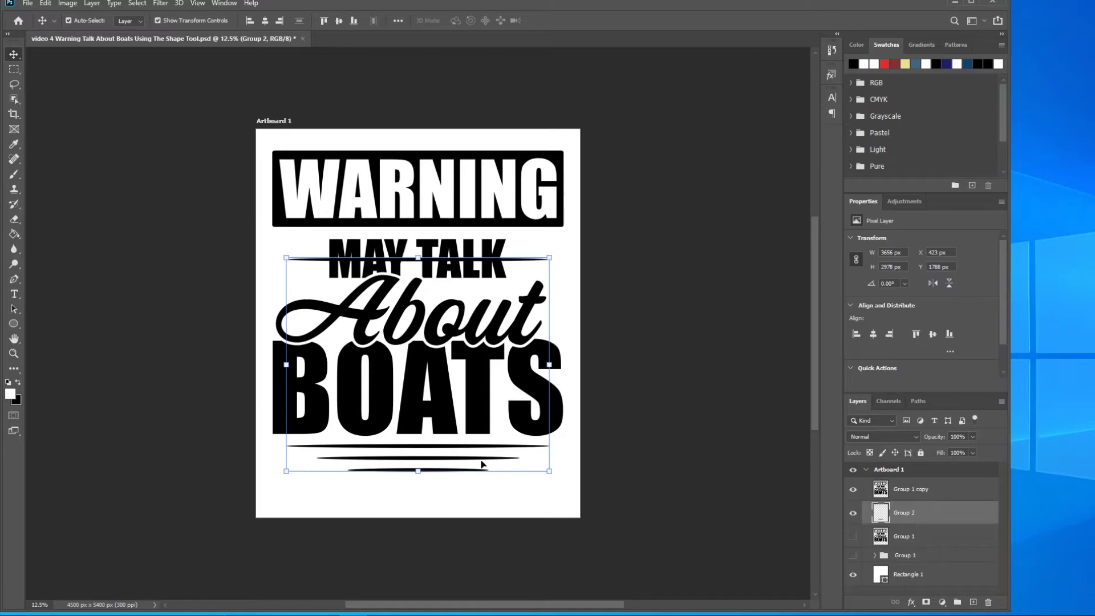
pyautogui.rightClick(918, 537)
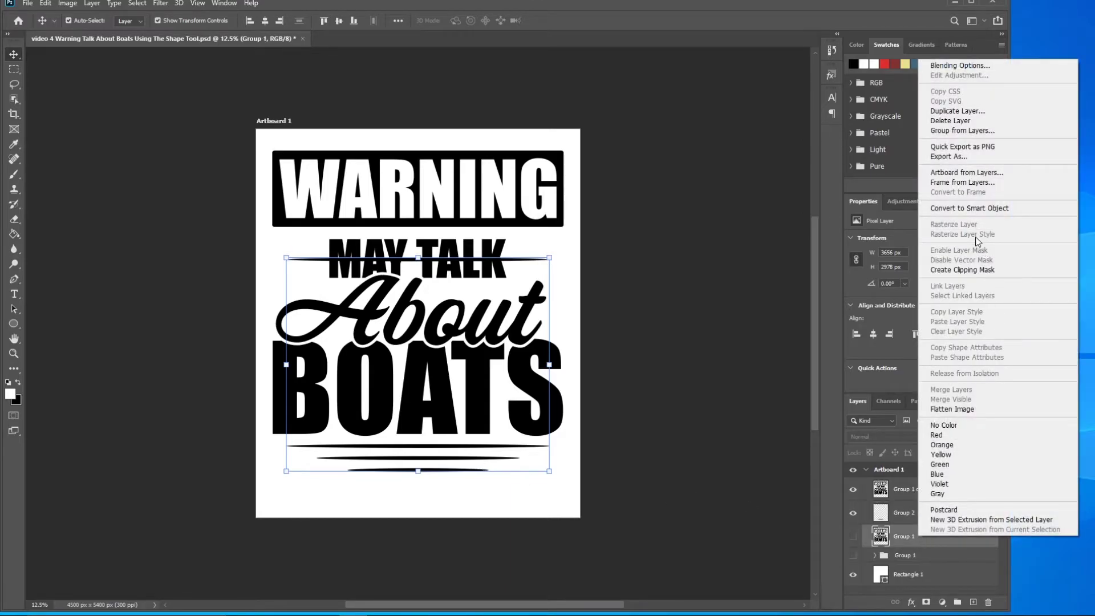
pyautogui.click(757, 524)
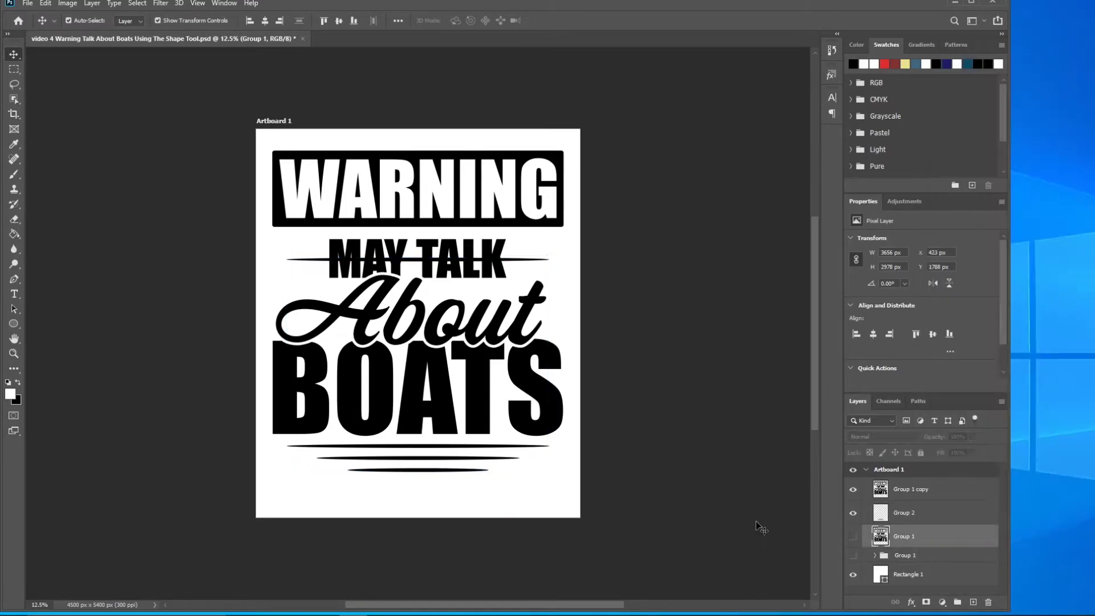
pyautogui.click(876, 509)
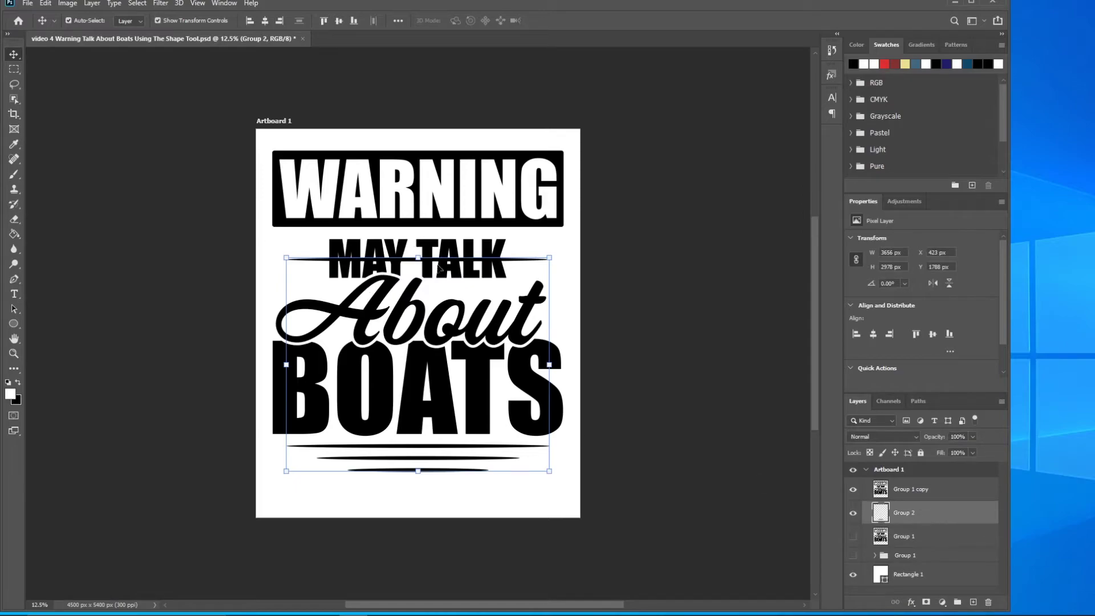
pyautogui.click(705, 458)
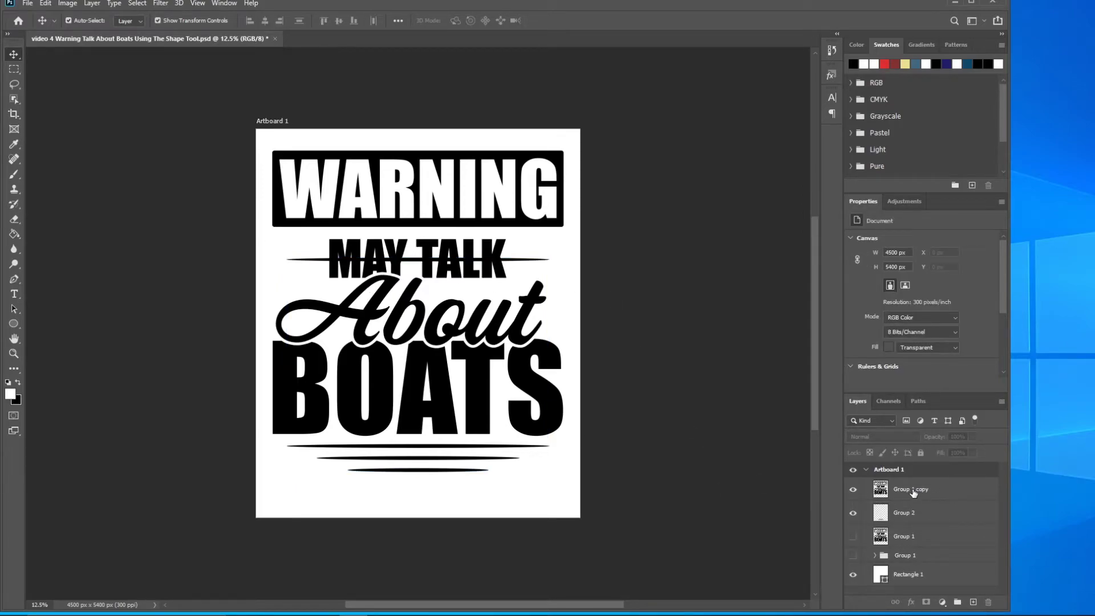
# Step: Add a Stroke layer effect to the Group 1 copy artwork
pyautogui.click(945, 491)
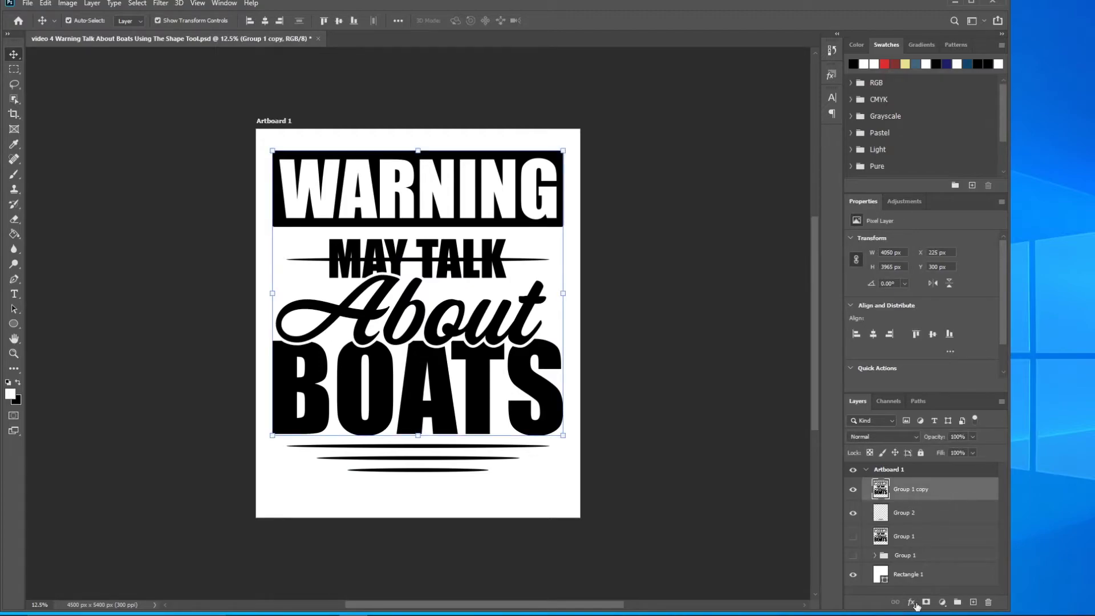
pyautogui.click(910, 602)
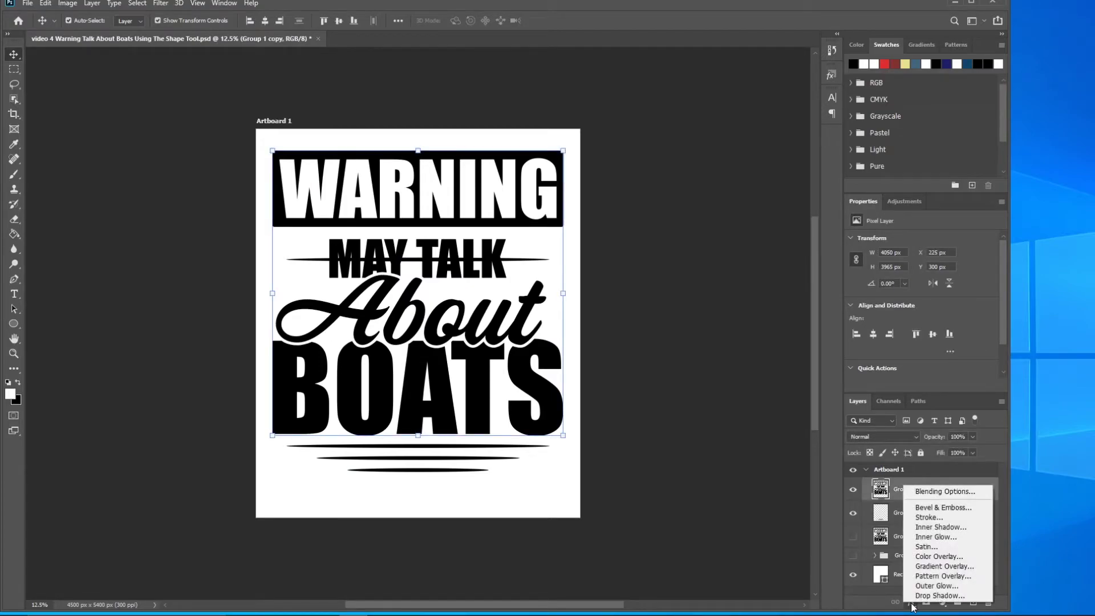
pyautogui.click(929, 517)
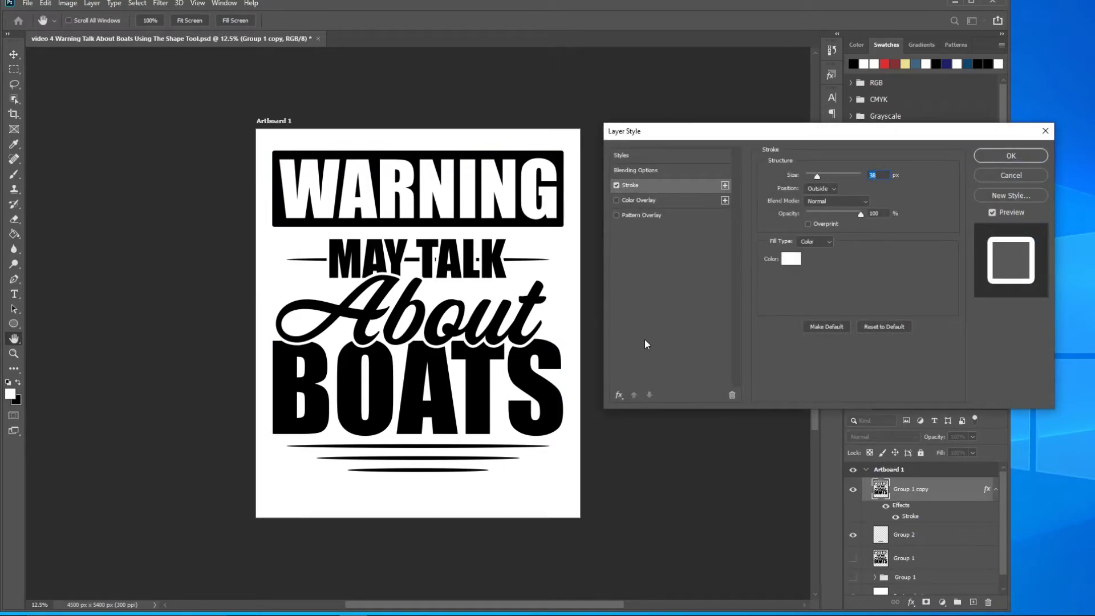
# Step: Set the stroke to white on the outside and apply it to the text
pyautogui.click(787, 261)
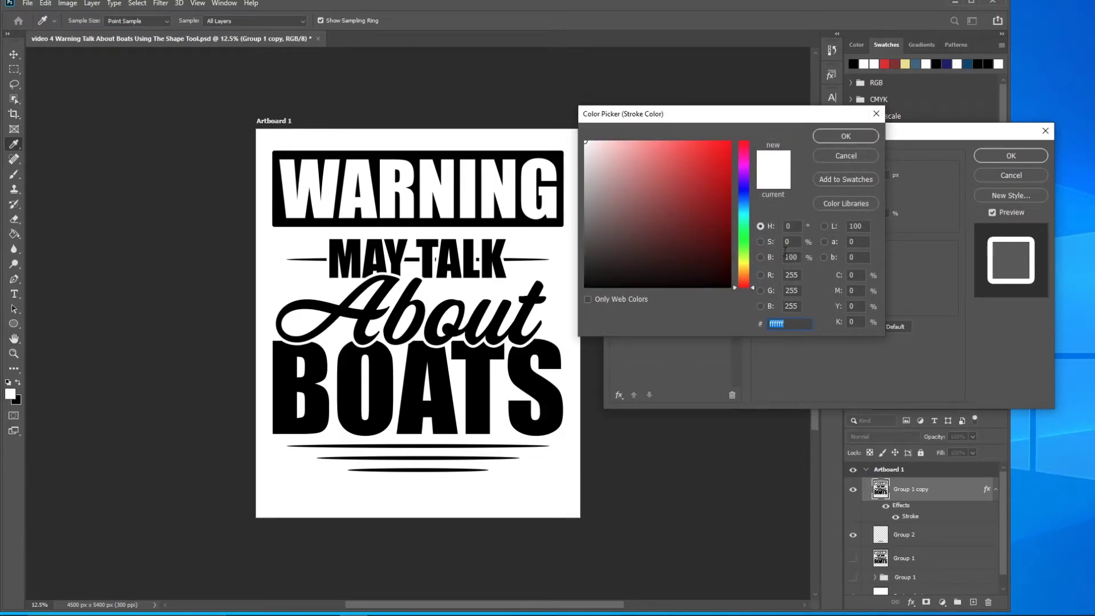
pyautogui.moveTo(656, 218); pyautogui.dragTo(585, 141)
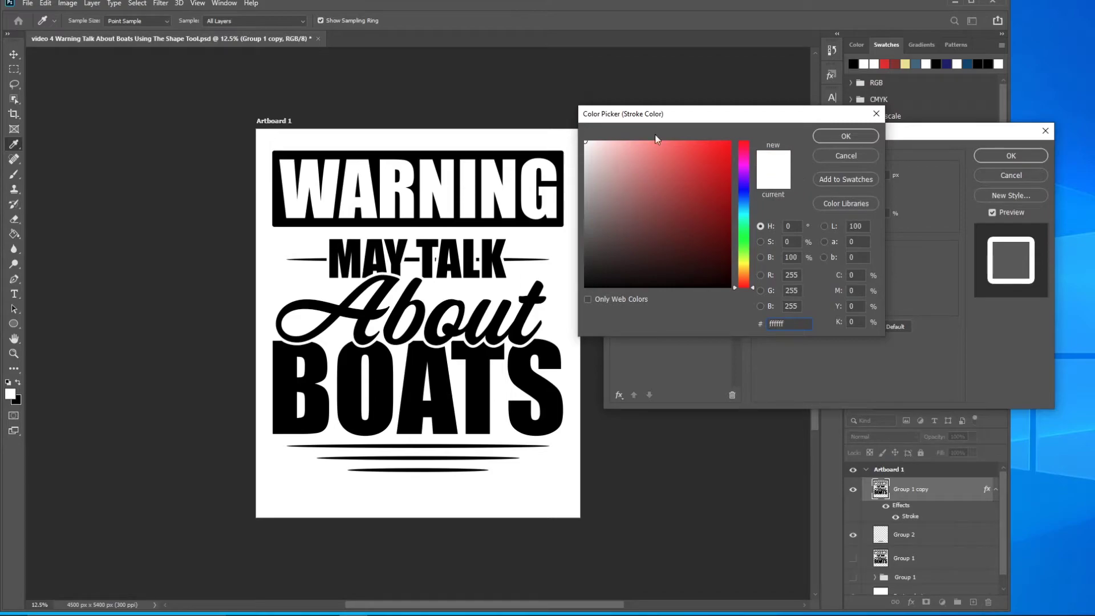
pyautogui.click(860, 135)
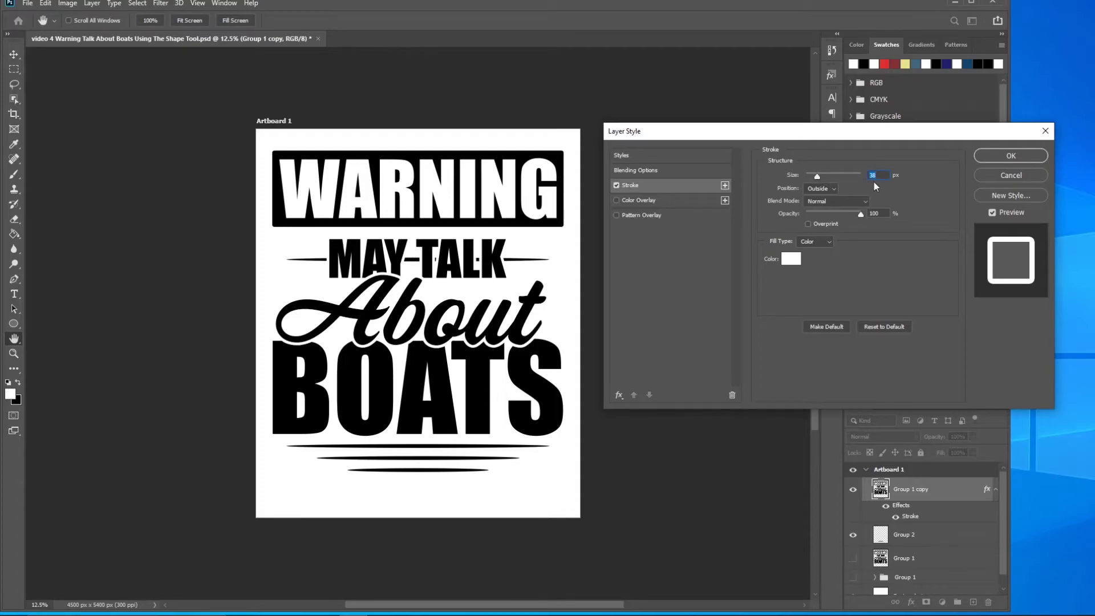
pyautogui.click(1009, 156)
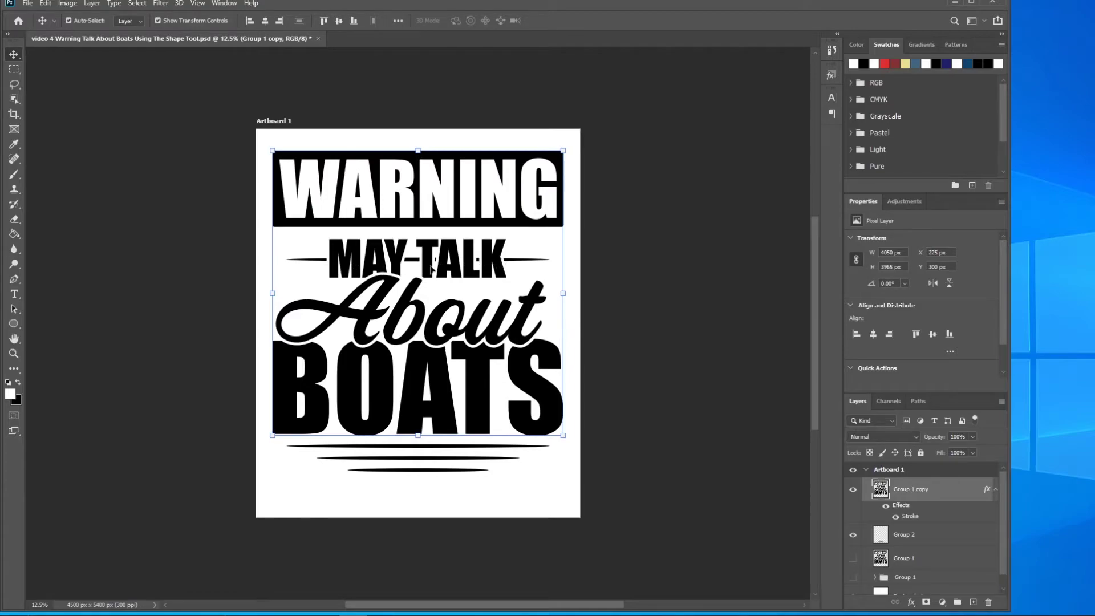
pyautogui.click(895, 519)
pyautogui.click(896, 518)
# Step: Load the Group 1 copy text outline as a selection, then clear it with Ctrl+D
pyautogui.click(895, 518)
pyautogui.keyDown('ctrl'); pyautogui.click(887, 496); pyautogui.keyUp('ctrl')
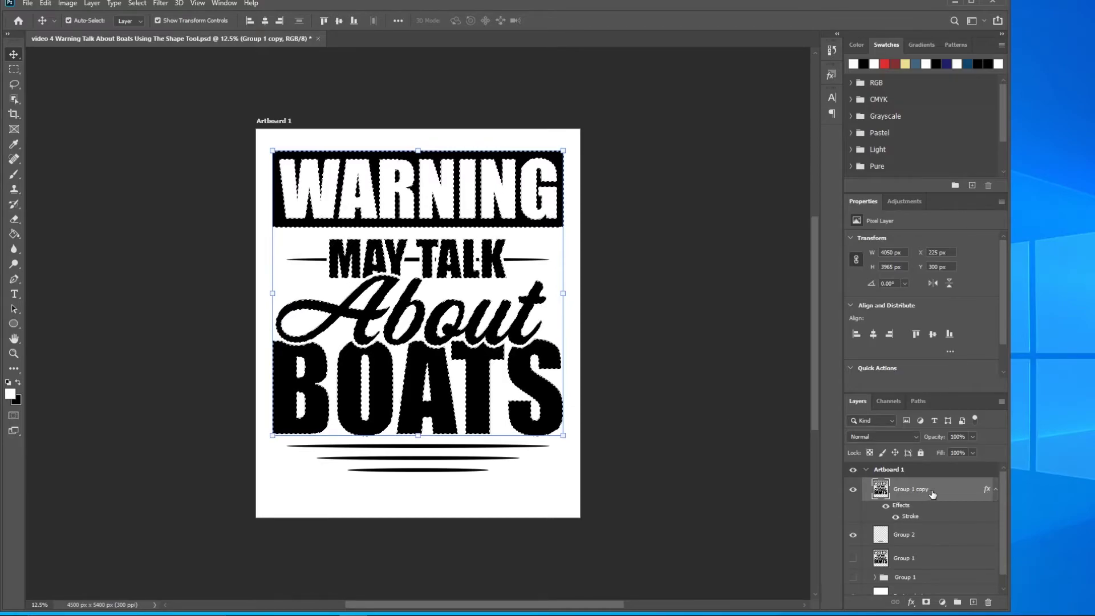
pyautogui.press('ctrl')
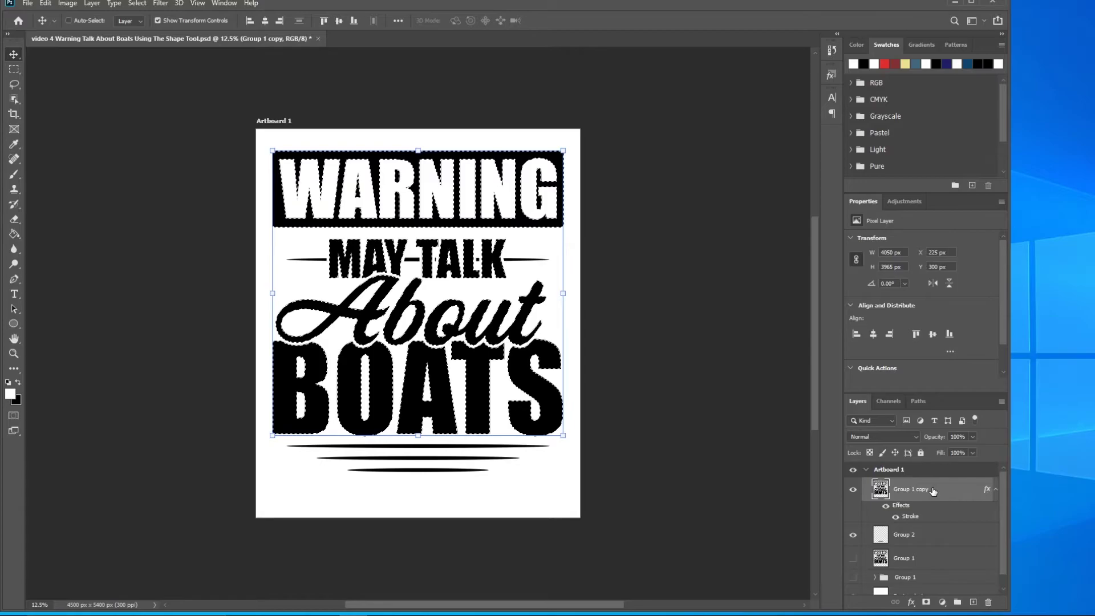
pyautogui.hotkey('ctrl', 'd')
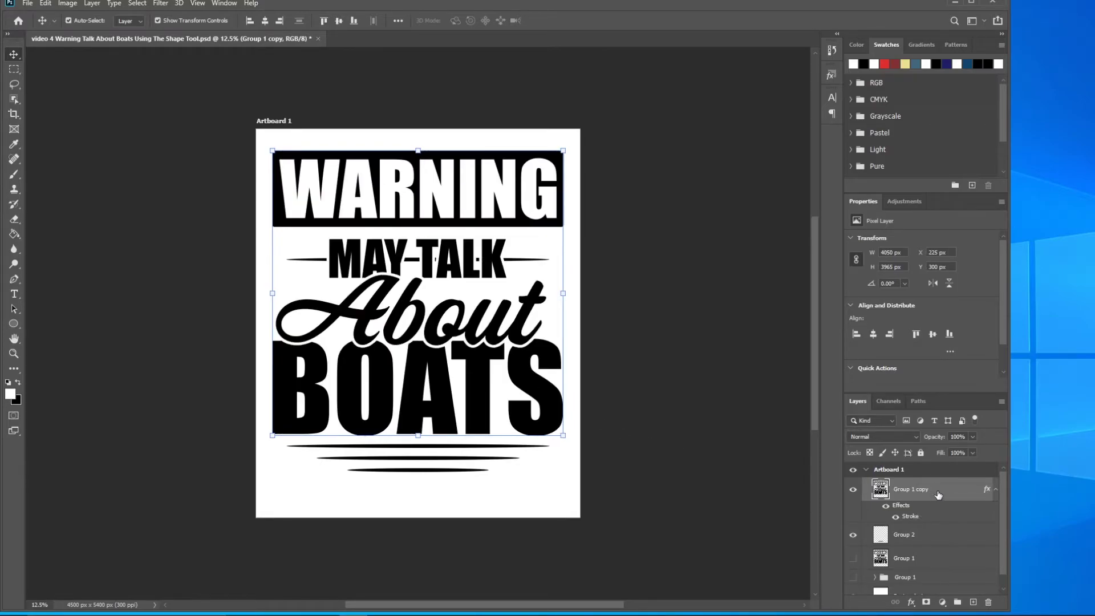
# Step: Rasterize the Group 1 copy layer style and load the stroked lettering as a selection
pyautogui.rightClick(938, 494)
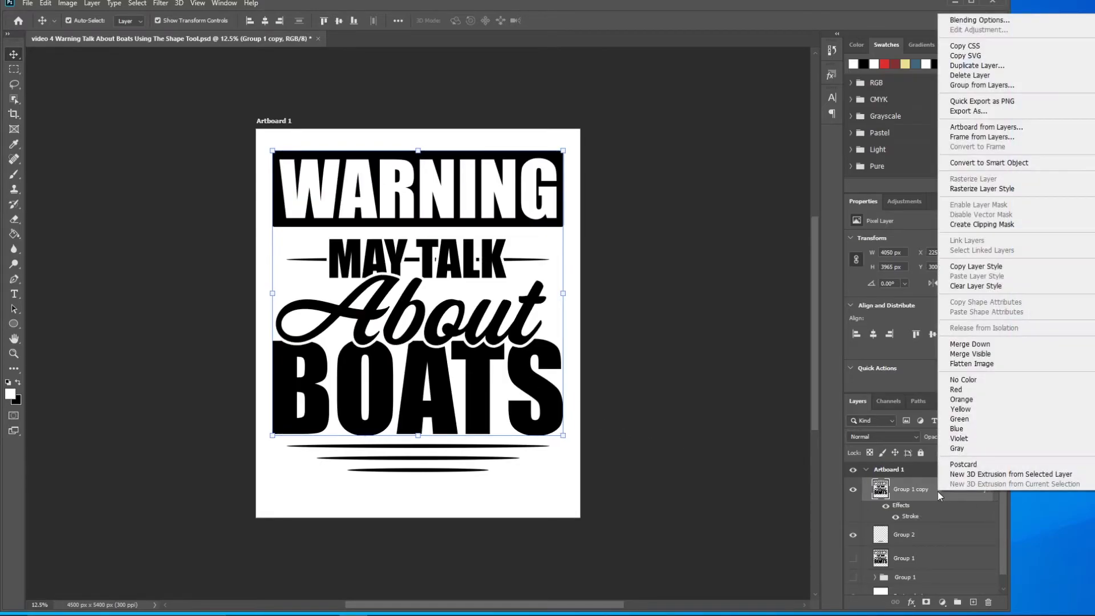
pyautogui.click(1030, 192)
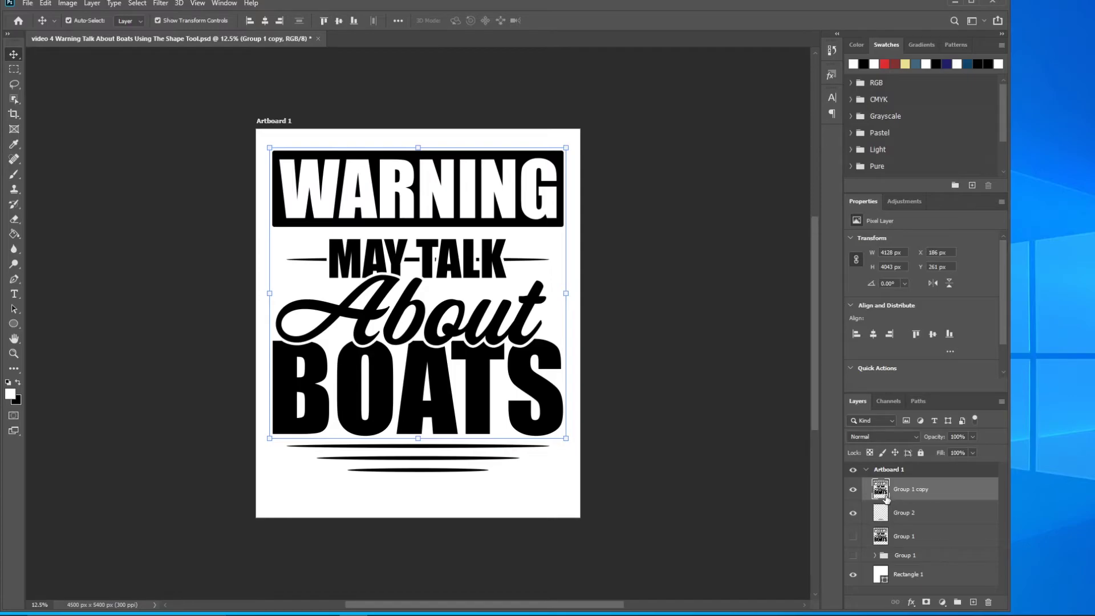
pyautogui.moveTo(886, 498); pyautogui.dragTo(887, 501)
pyautogui.keyDown('ctrl'); pyautogui.click(886, 498); pyautogui.keyUp('ctrl')
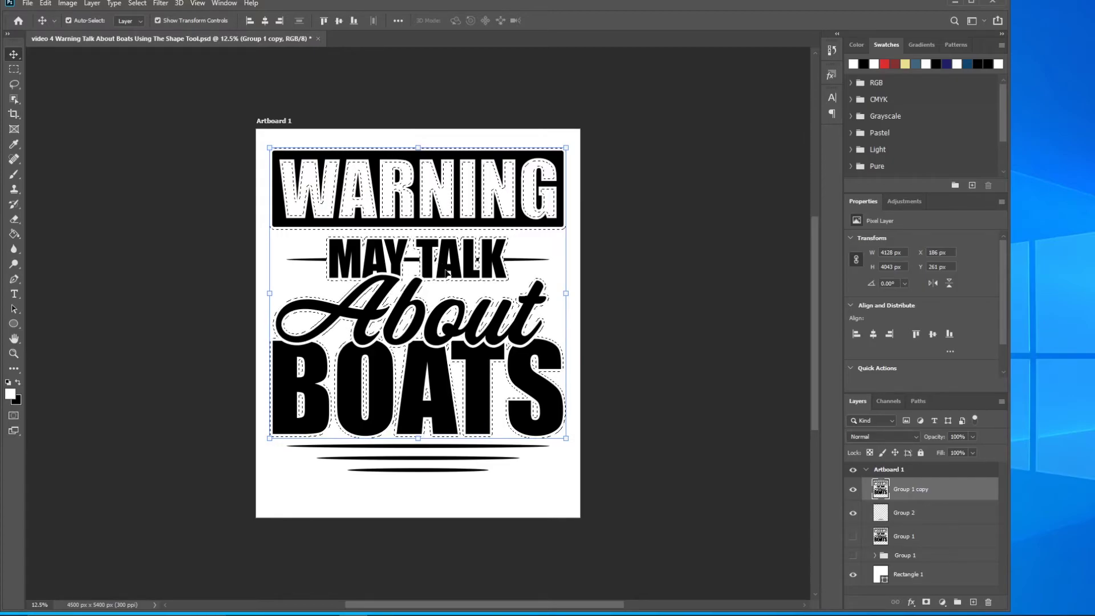
# Step: Remove the Group 2 line parts inside the stroked outline and hide Group 1 copy
pyautogui.click(943, 516)
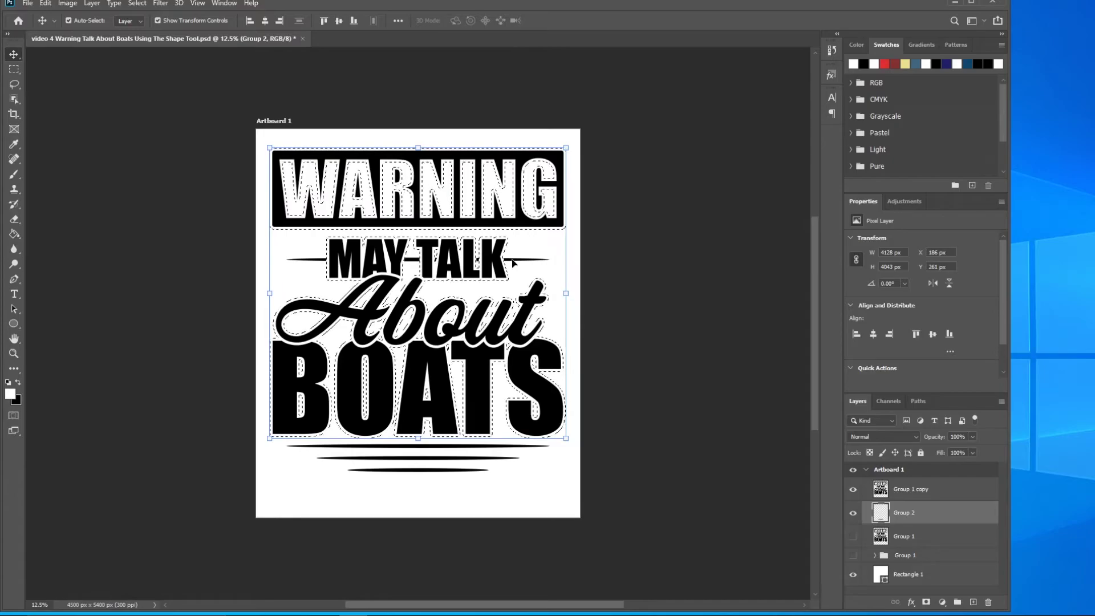
pyautogui.hotkey('ctrl', 'd')
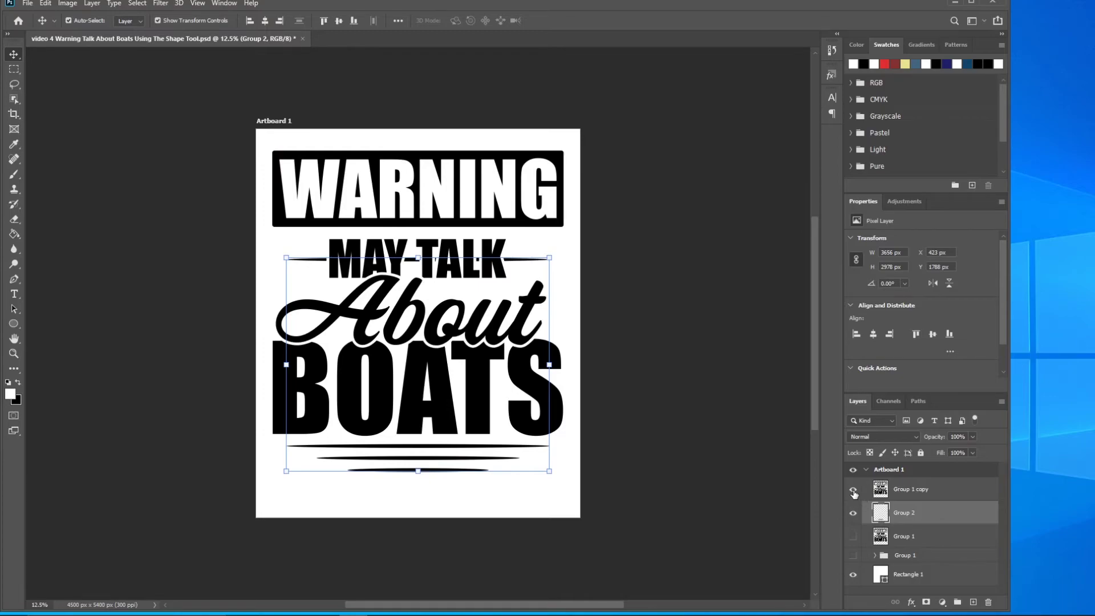
pyautogui.click(852, 536)
pyautogui.click(853, 490)
pyautogui.click(680, 485)
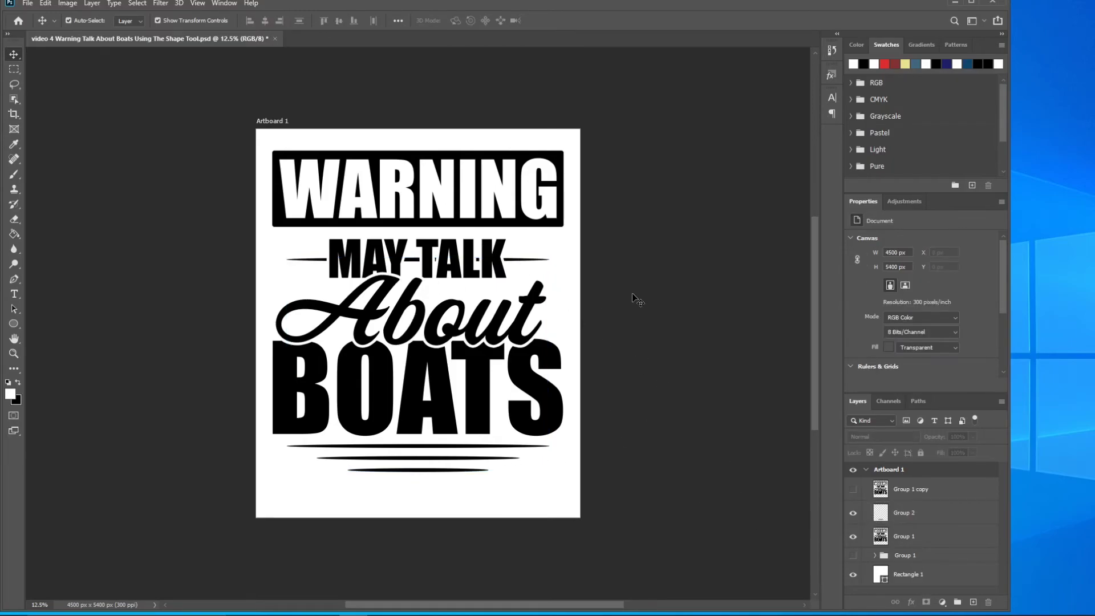
# Step: Hide the Group 1 text and compare the trimmed lines with and without the white background
pyautogui.click(853, 575)
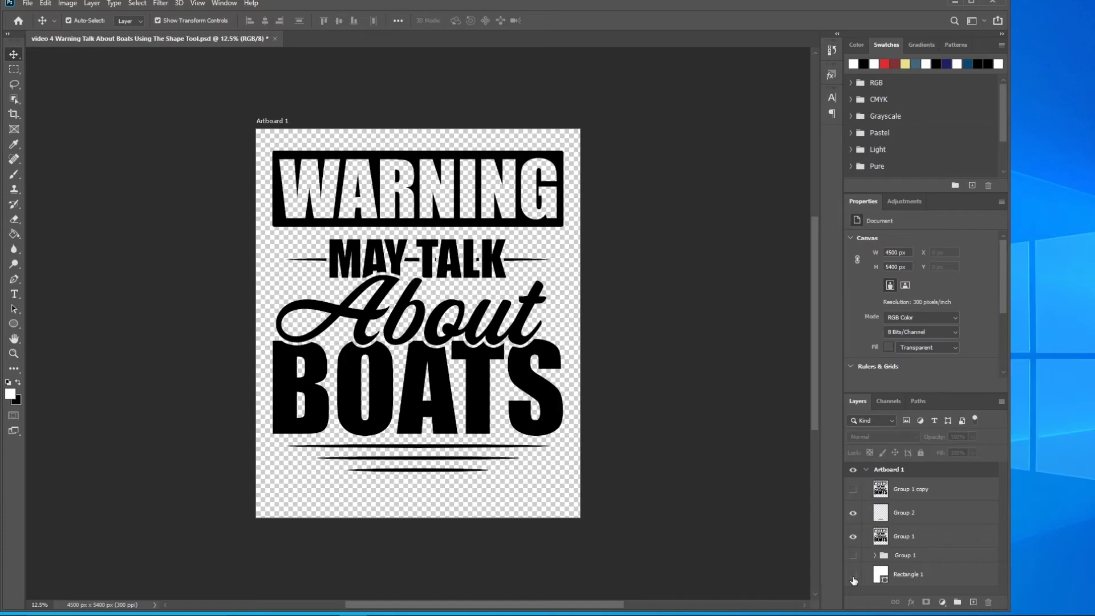
pyautogui.click(853, 575)
pyautogui.click(853, 576)
pyautogui.click(853, 576)
pyautogui.click(853, 578)
pyautogui.click(853, 537)
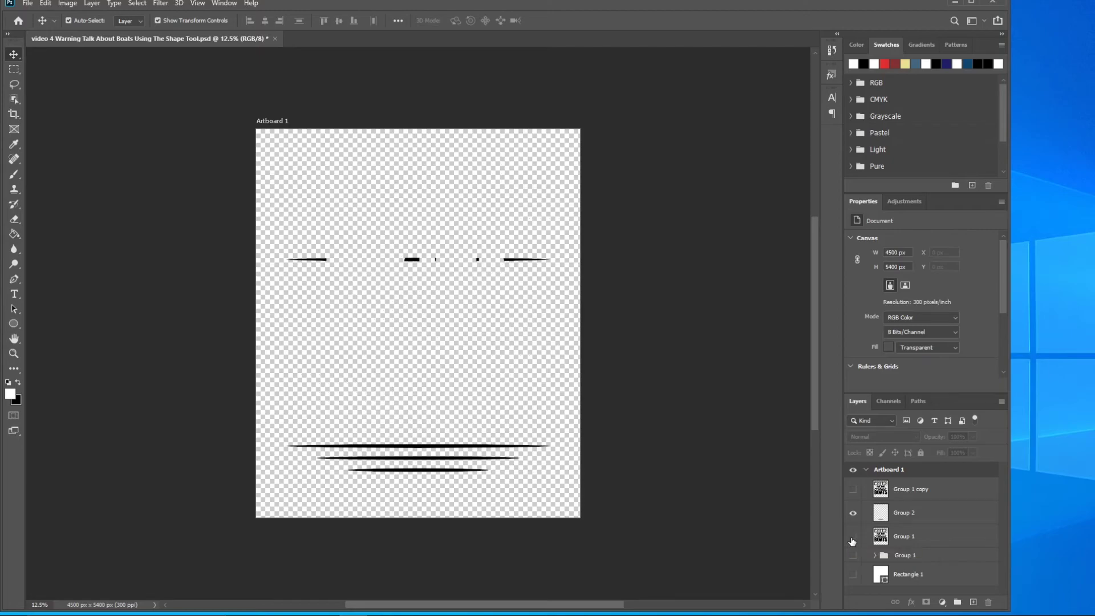
pyautogui.click(852, 574)
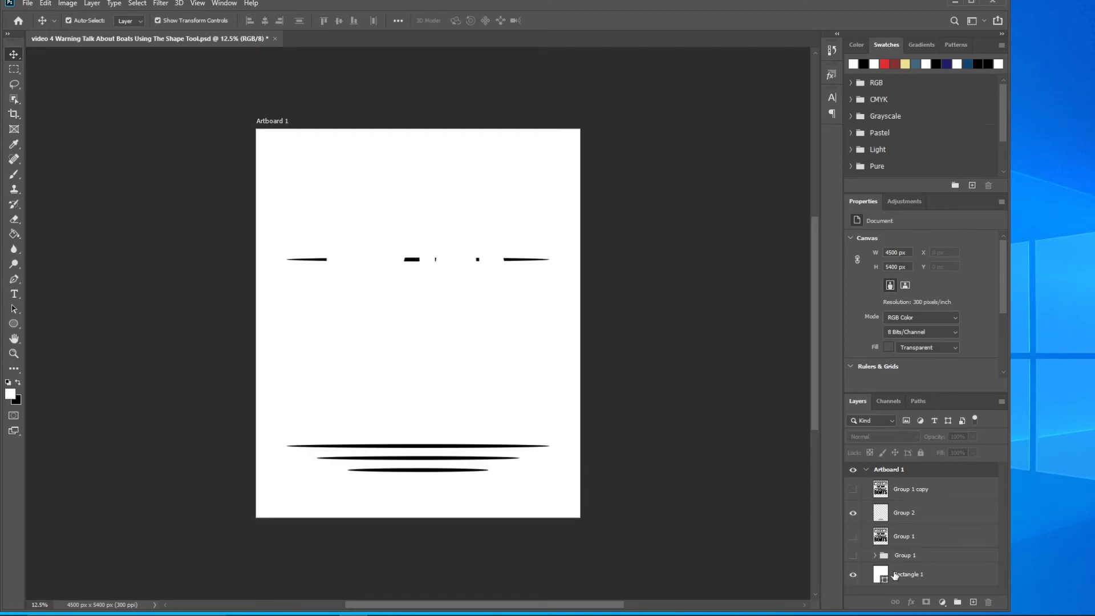
pyautogui.click(939, 515)
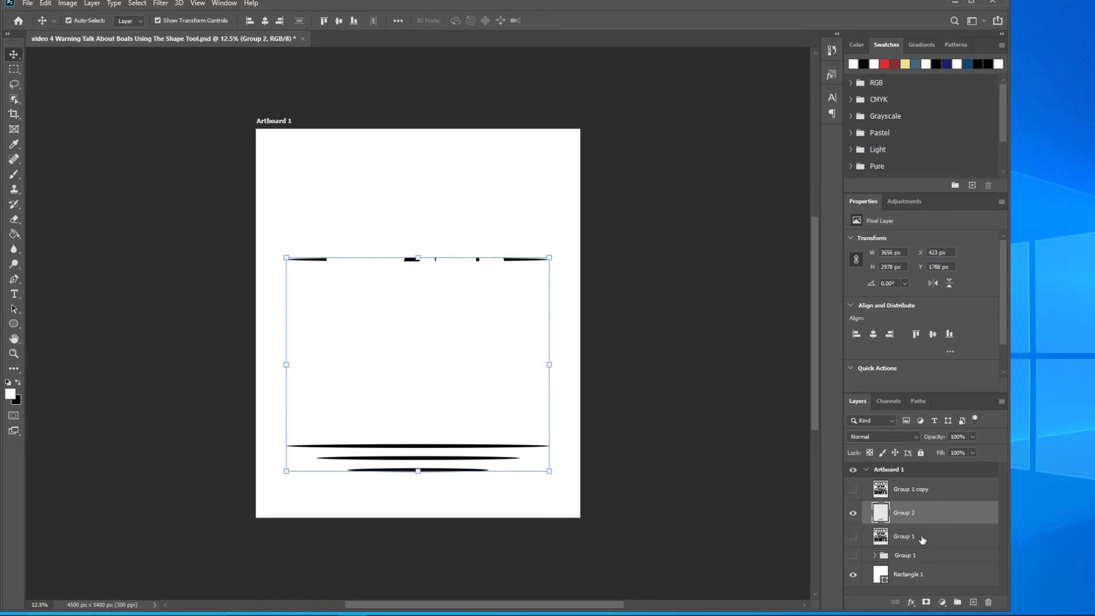
# Step: Erase the stray fragments mid-way along the top accent line with a 90 px standard eraser
pyautogui.click(15, 221)
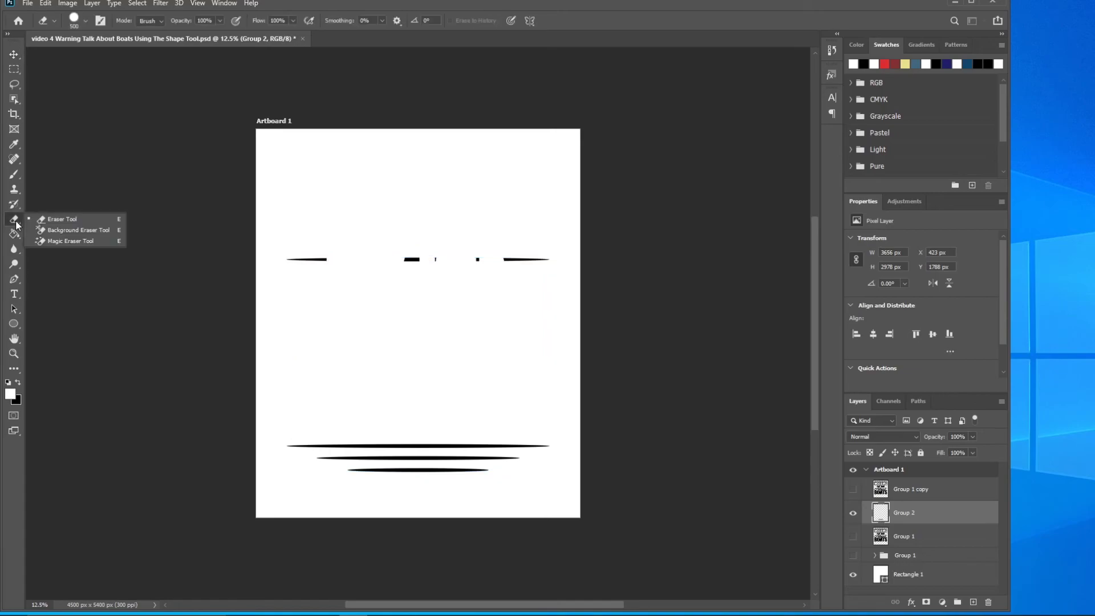
pyautogui.click(50, 220)
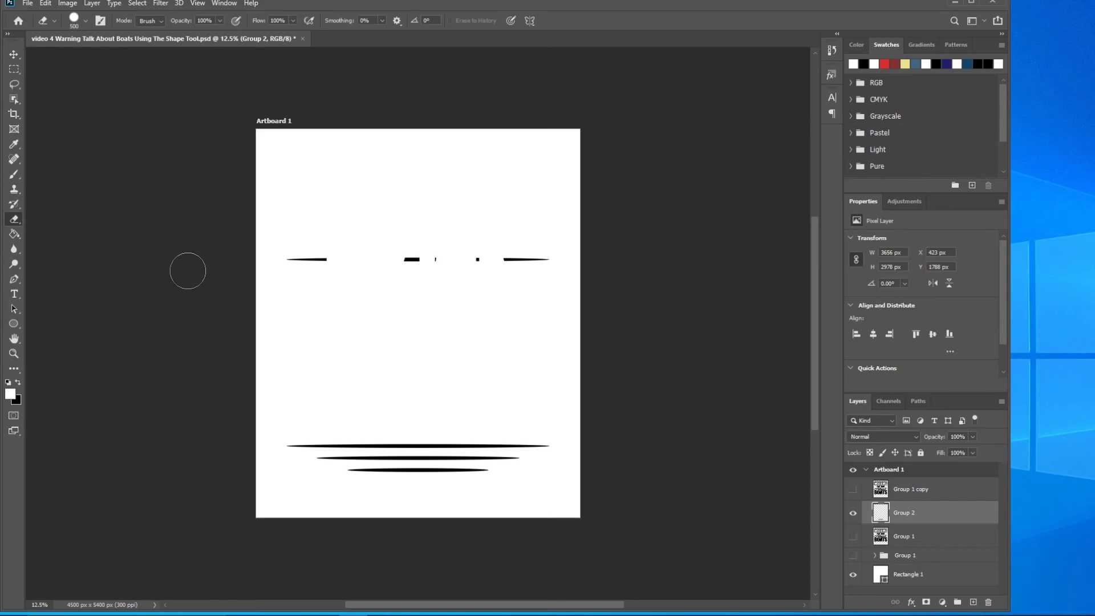
pyautogui.press('capslock')
pyautogui.press('capslock')
pyautogui.press('[')
pyautogui.press('[')
pyautogui.press('[')
pyautogui.press('[')
pyautogui.press('[')
pyautogui.press('[')
pyautogui.press('[')
pyautogui.press('[')
pyautogui.press('[')
pyautogui.press(']')
pyautogui.press(']')
pyautogui.press(']')
pyautogui.press(']')
pyautogui.press(']')
pyautogui.press(']')
pyautogui.press(']')
pyautogui.press(']')
pyautogui.press(']')
pyautogui.press(']')
pyautogui.press('[')
pyautogui.press('v')
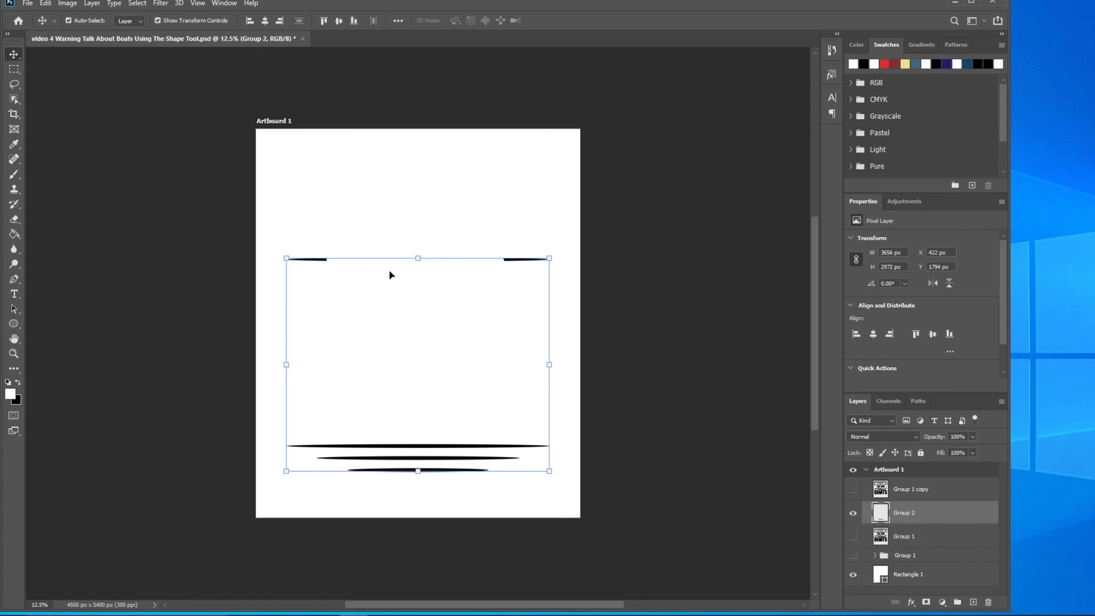
# Step: Turn Group 1's visibility back on so its lettering sits above the trimmed accent lines
pyautogui.click(853, 536)
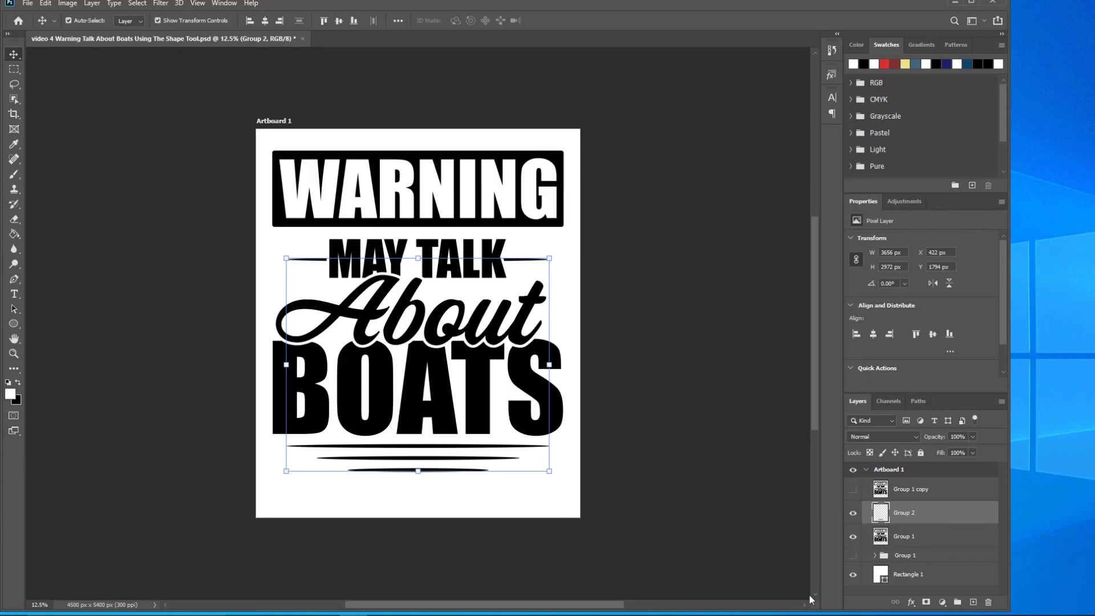